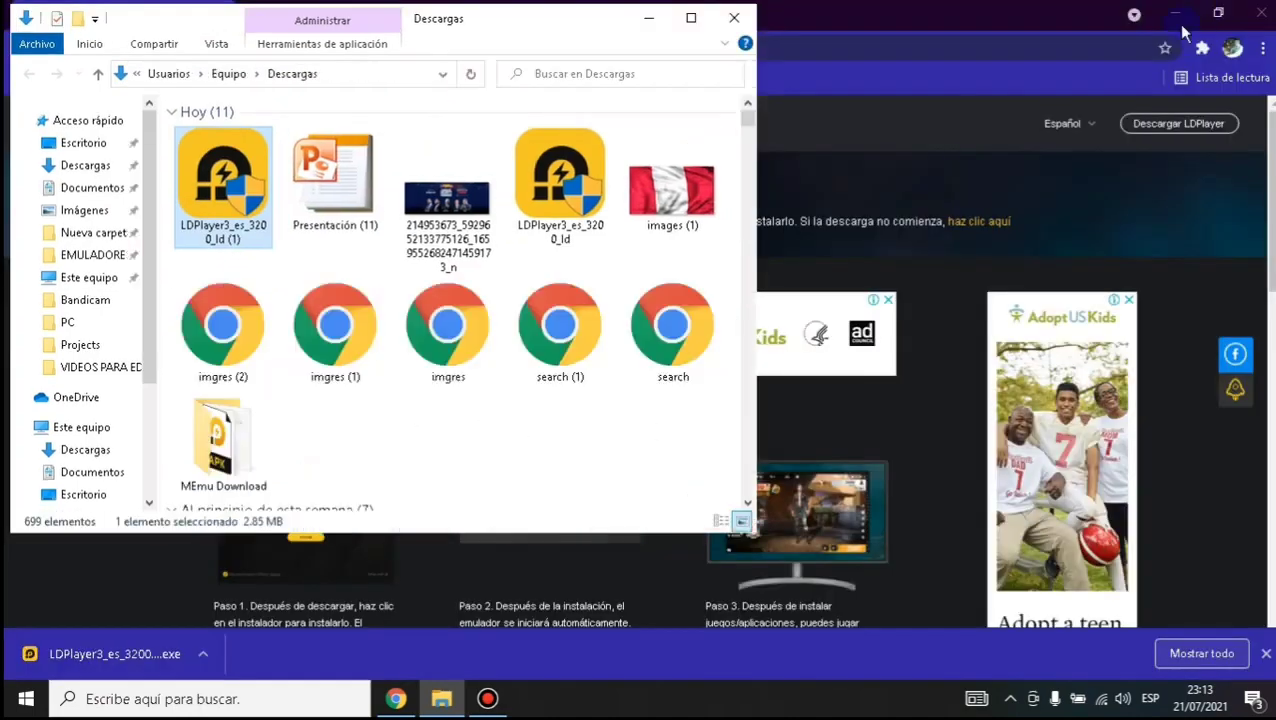
- Minimize the browser and the Descargas window to expose the LDPlayer icons on the desktop
click(1175, 14)
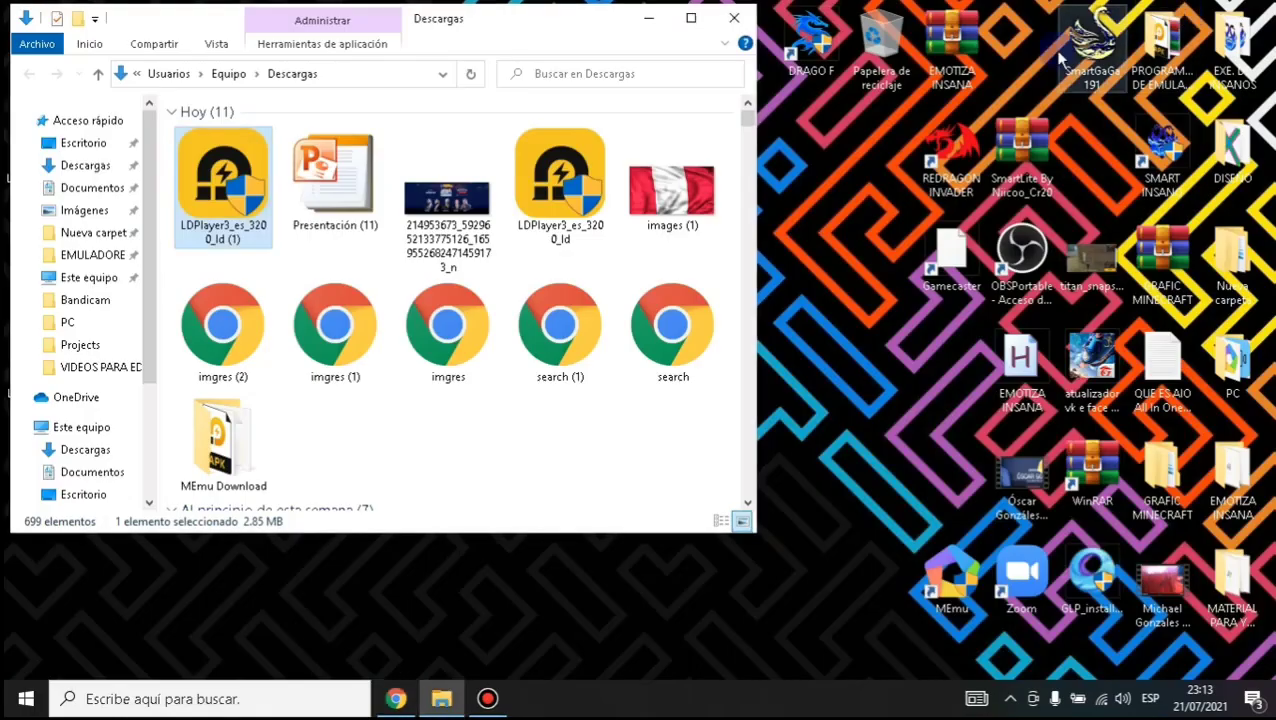
drag(498, 10, 1020, 18)
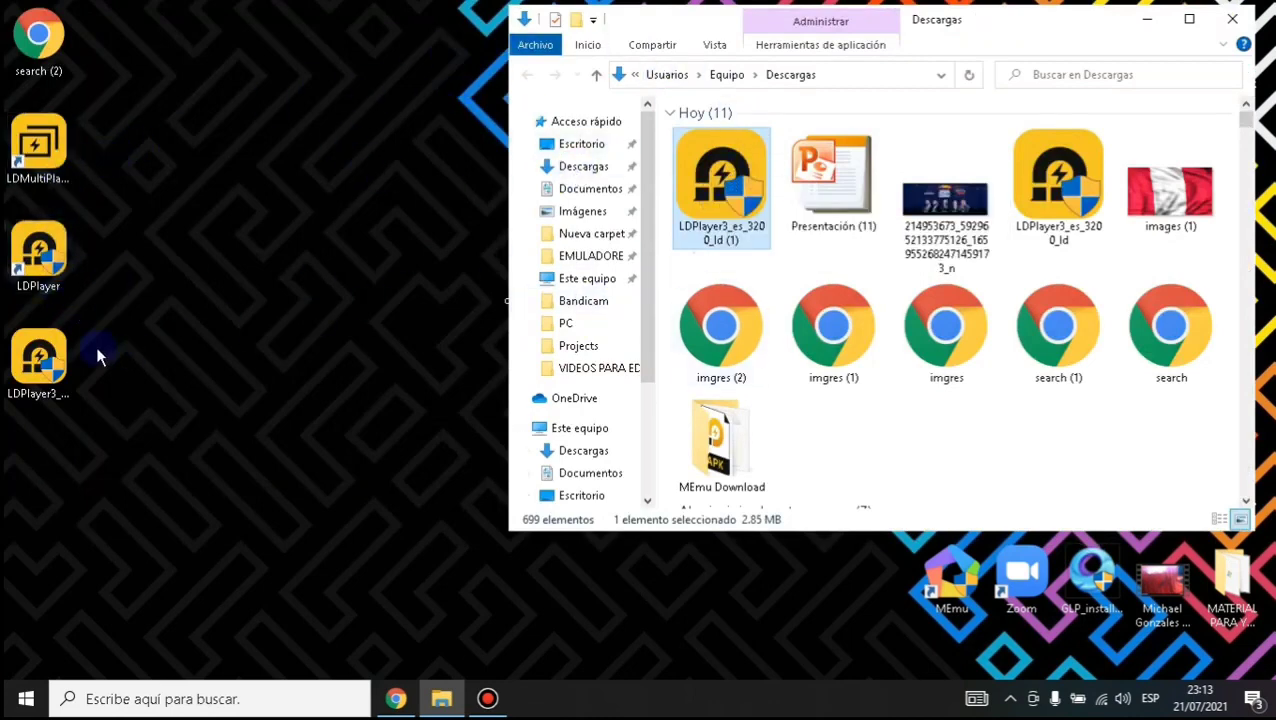
click(66, 345)
key(super+d)
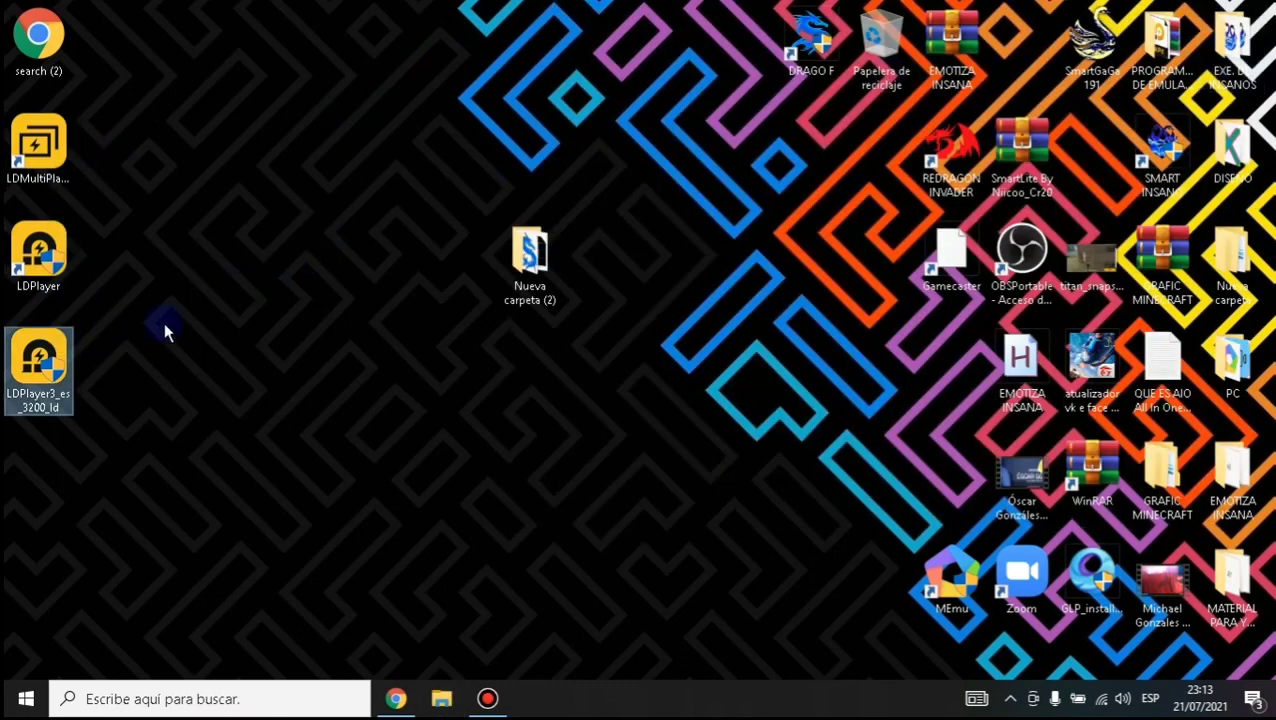
- Try to run the LDPlayer3 installer from the desktop, leaving its file options without a choice
double_click(33, 372)
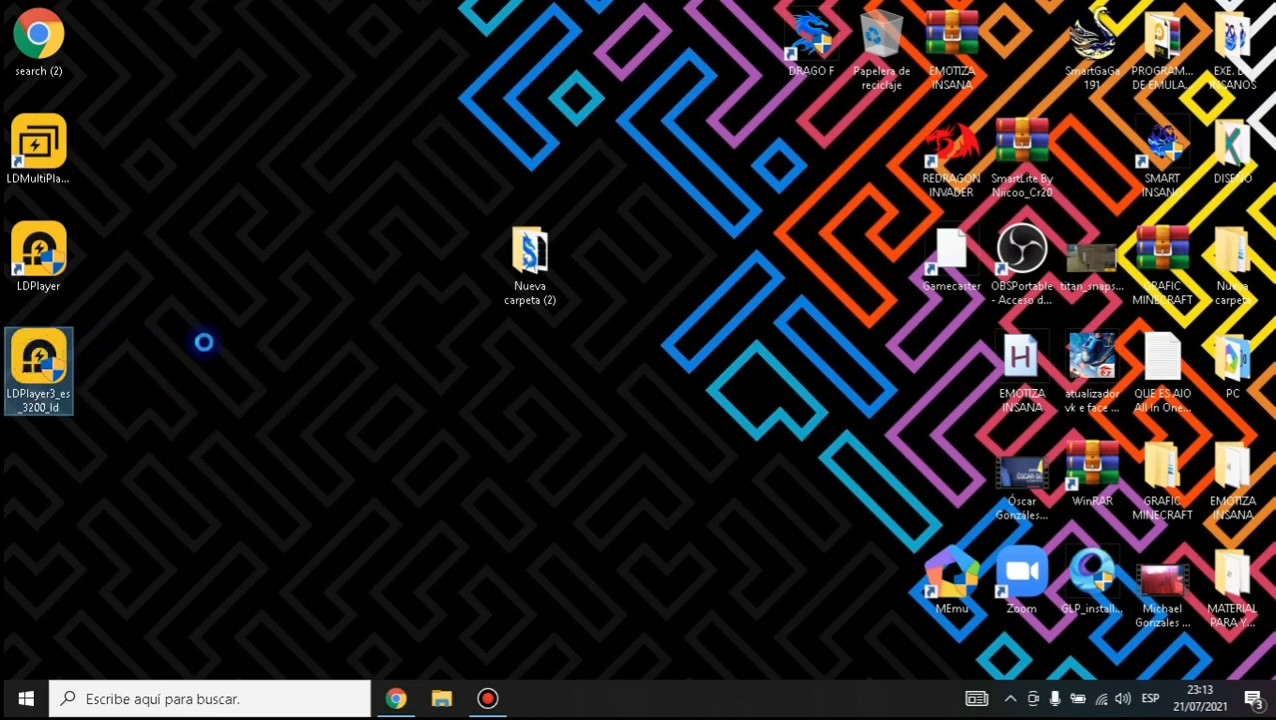
right_click(33, 237)
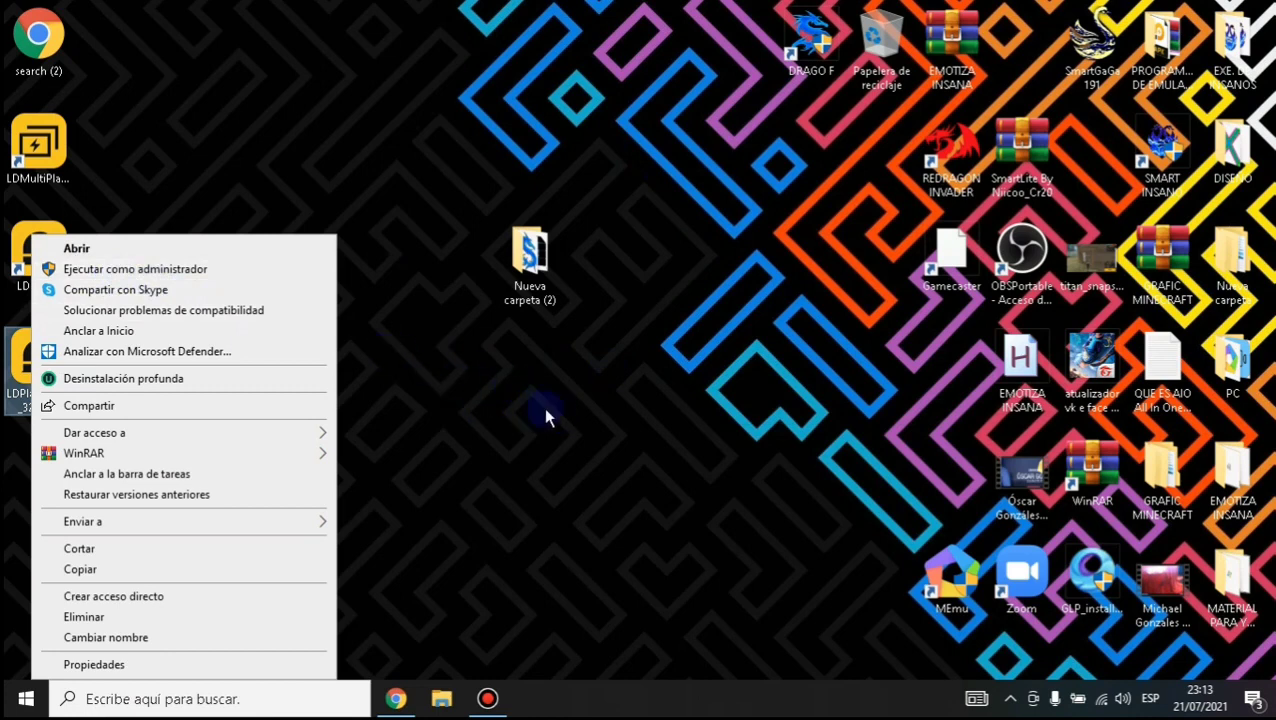
click(462, 397)
- Move the LDPlayer shortcut to a free area beside Nueva carpeta (2) and make sure its compatibility properties run it as administrator
drag(15, 255, 395, 242)
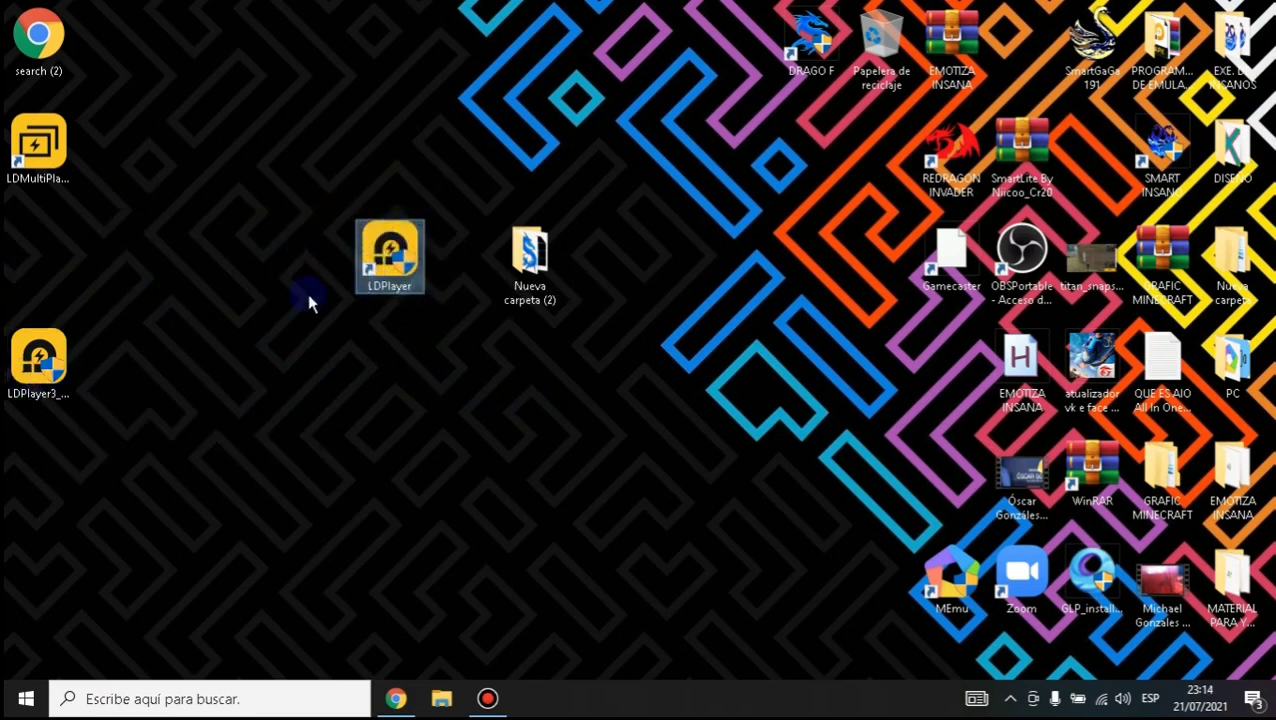
mouse_move(395, 252)
mouse_down()
mouse_move(410, 246)
mouse_move(396, 242)
mouse_up()
right_click(397, 242)
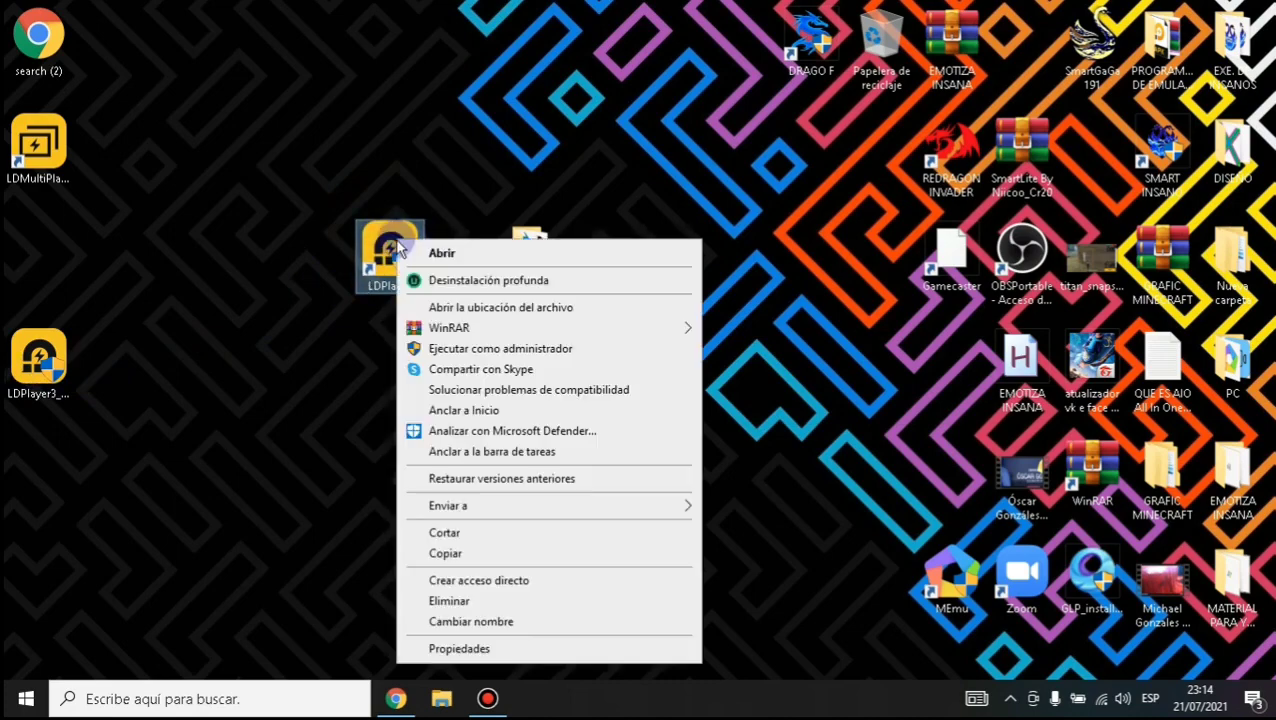
click(478, 648)
click(722, 228)
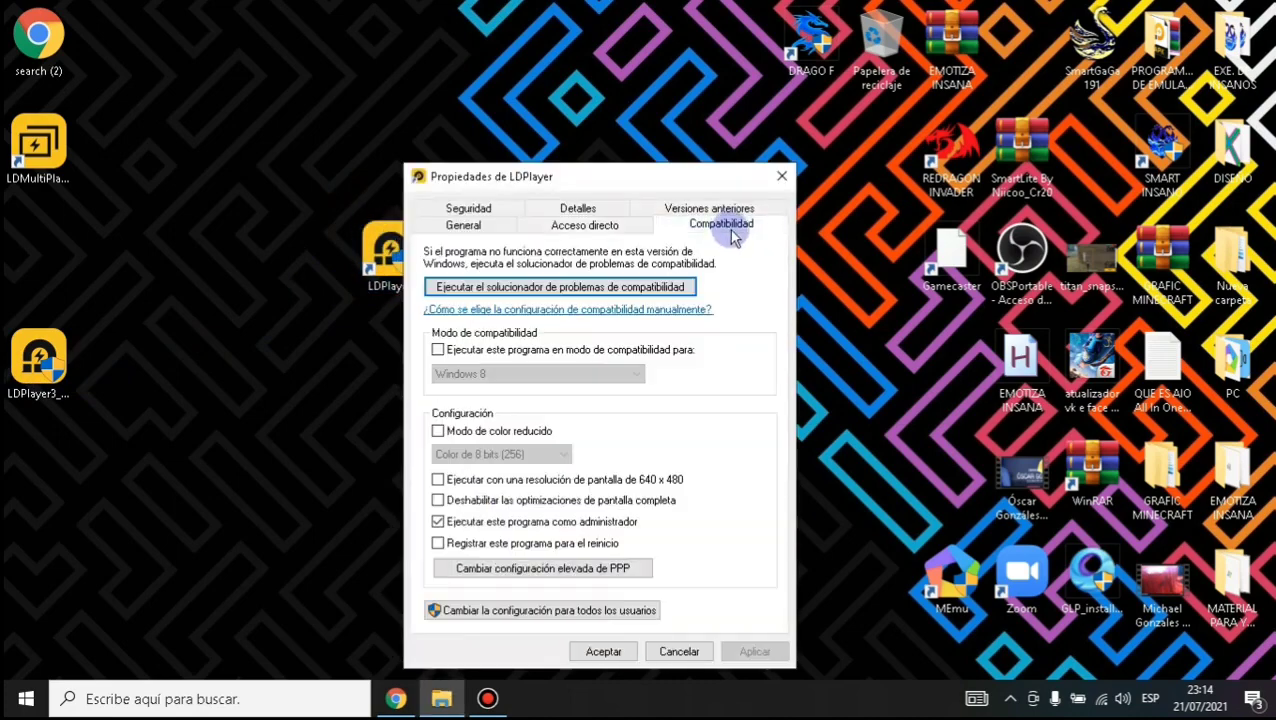
click(437, 522)
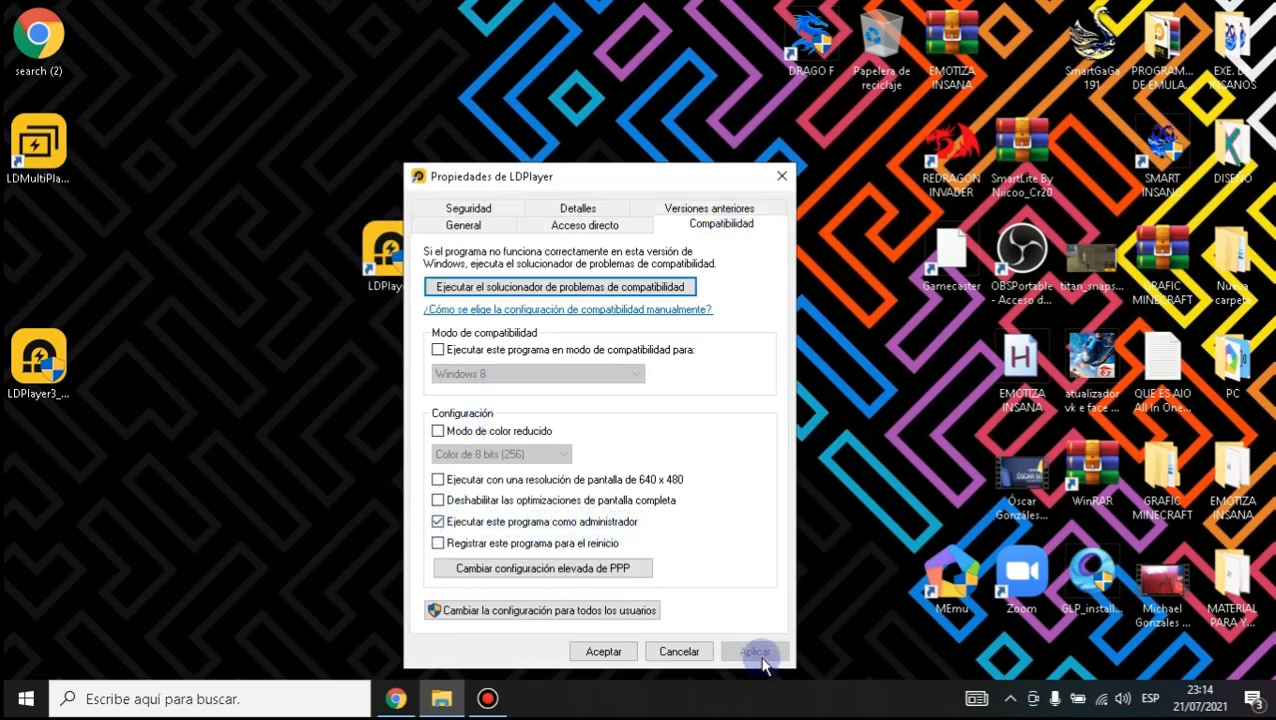
click(606, 658)
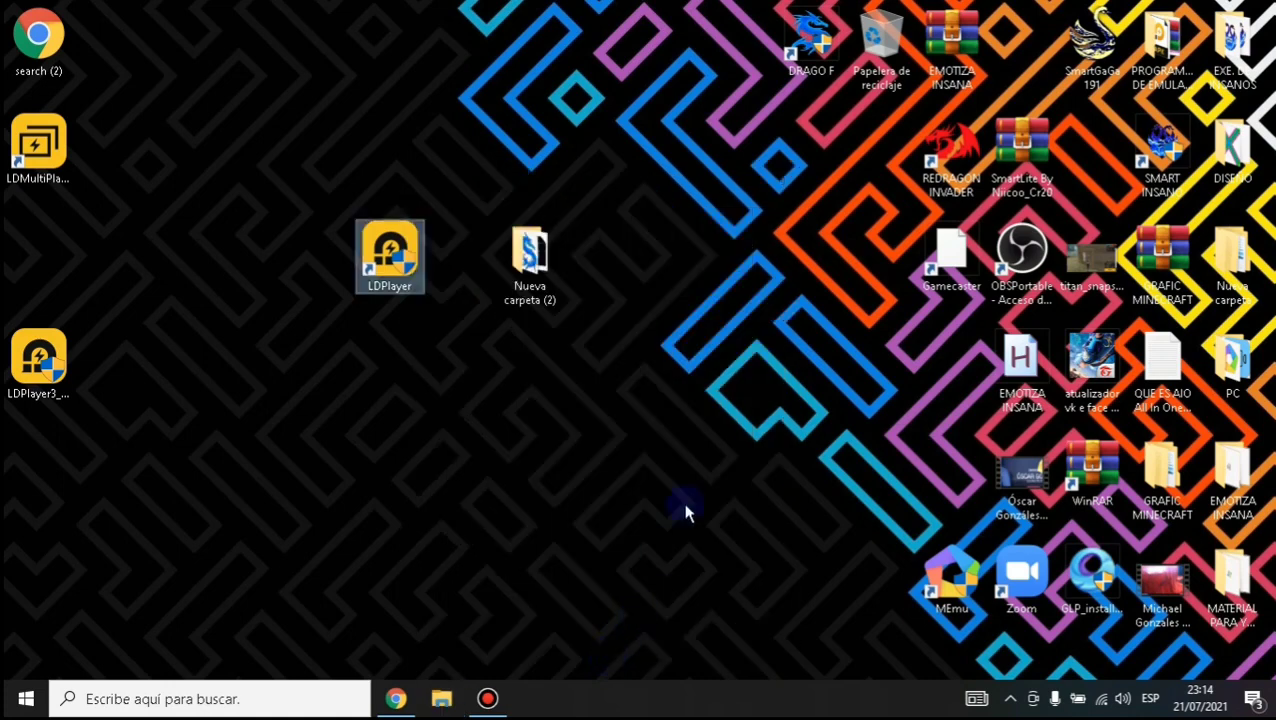
- Launch LDPlayer, view the Garena Free Fire: Revolución page in its app store, and return to the emulator's home screen
double_click(390, 250)
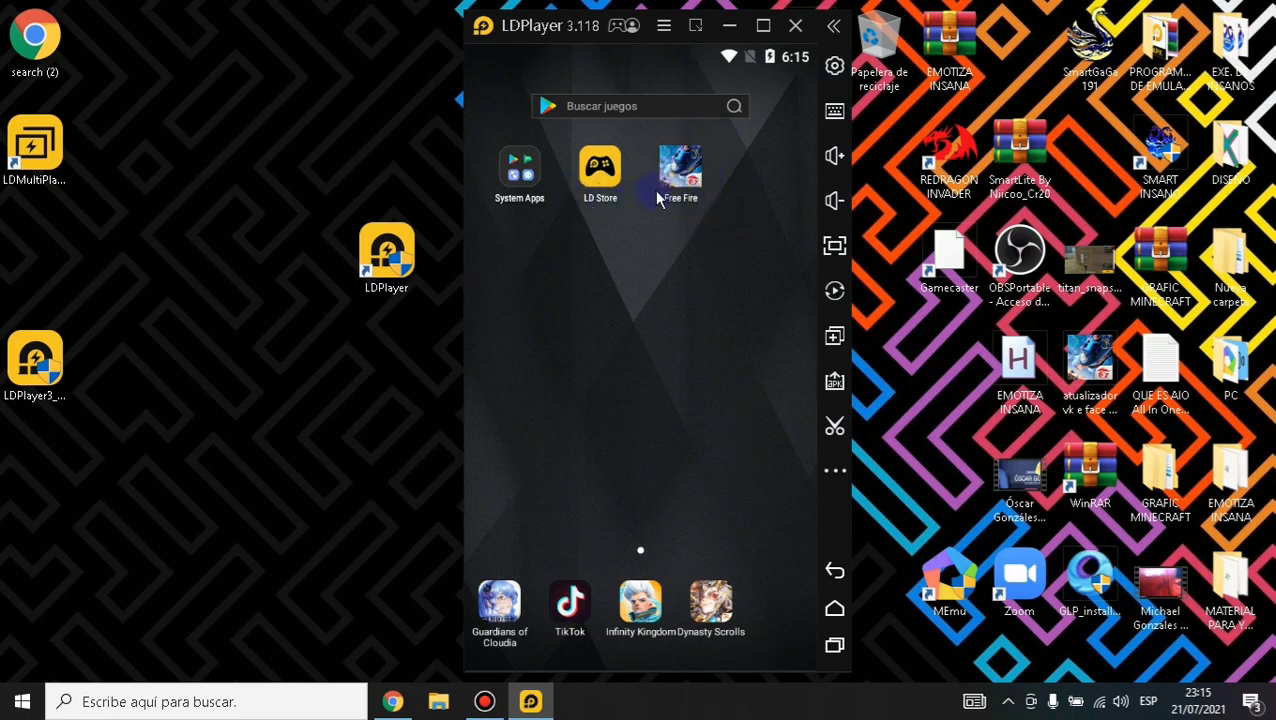
click(527, 171)
click(527, 220)
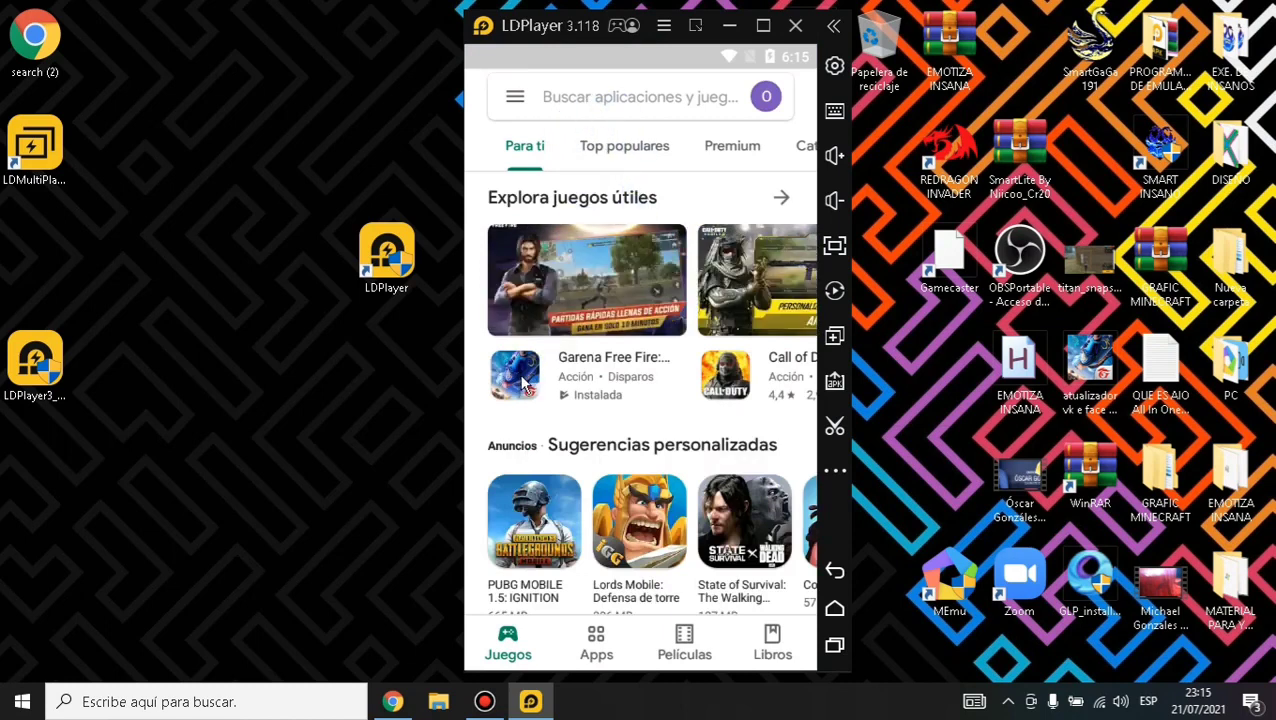
click(577, 381)
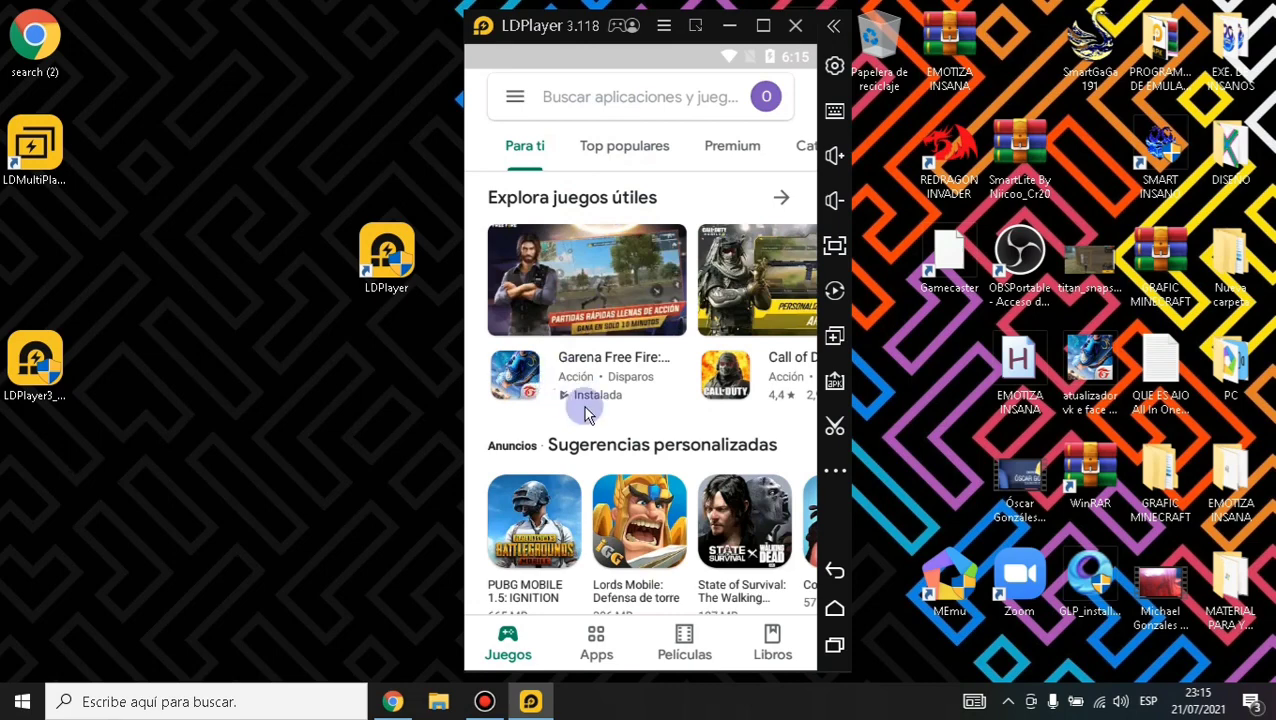
click(500, 373)
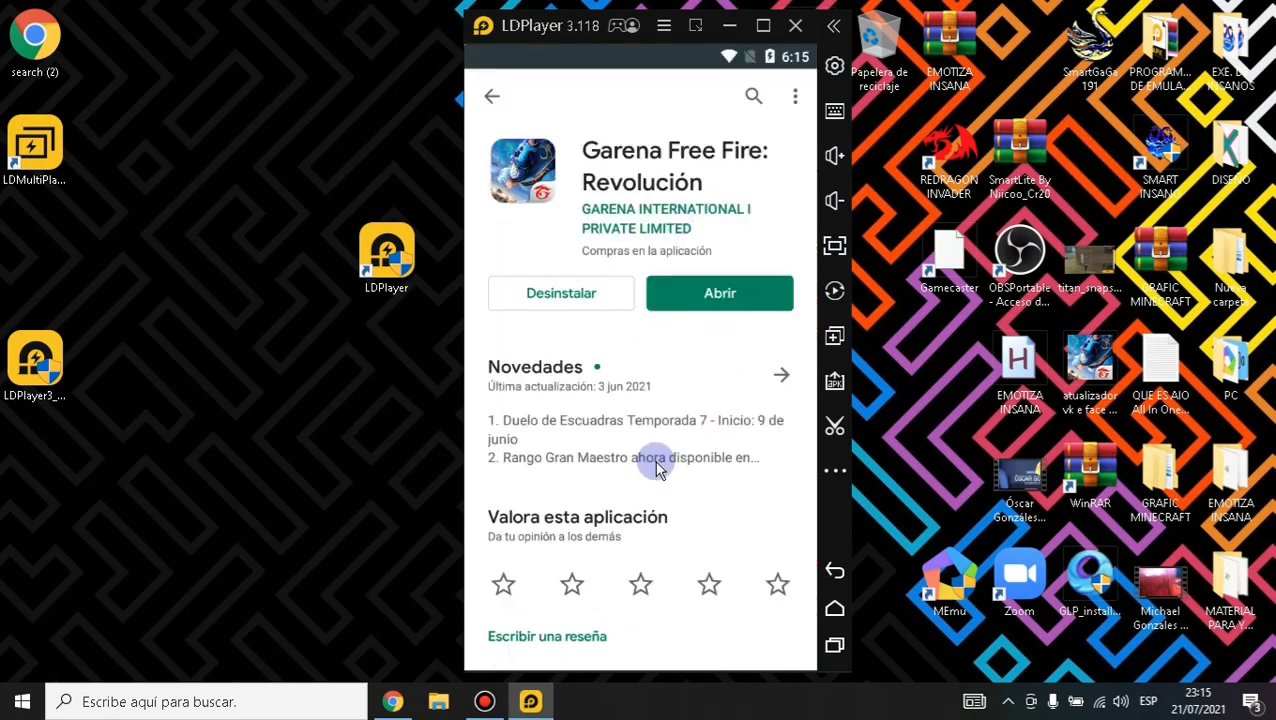
click(836, 612)
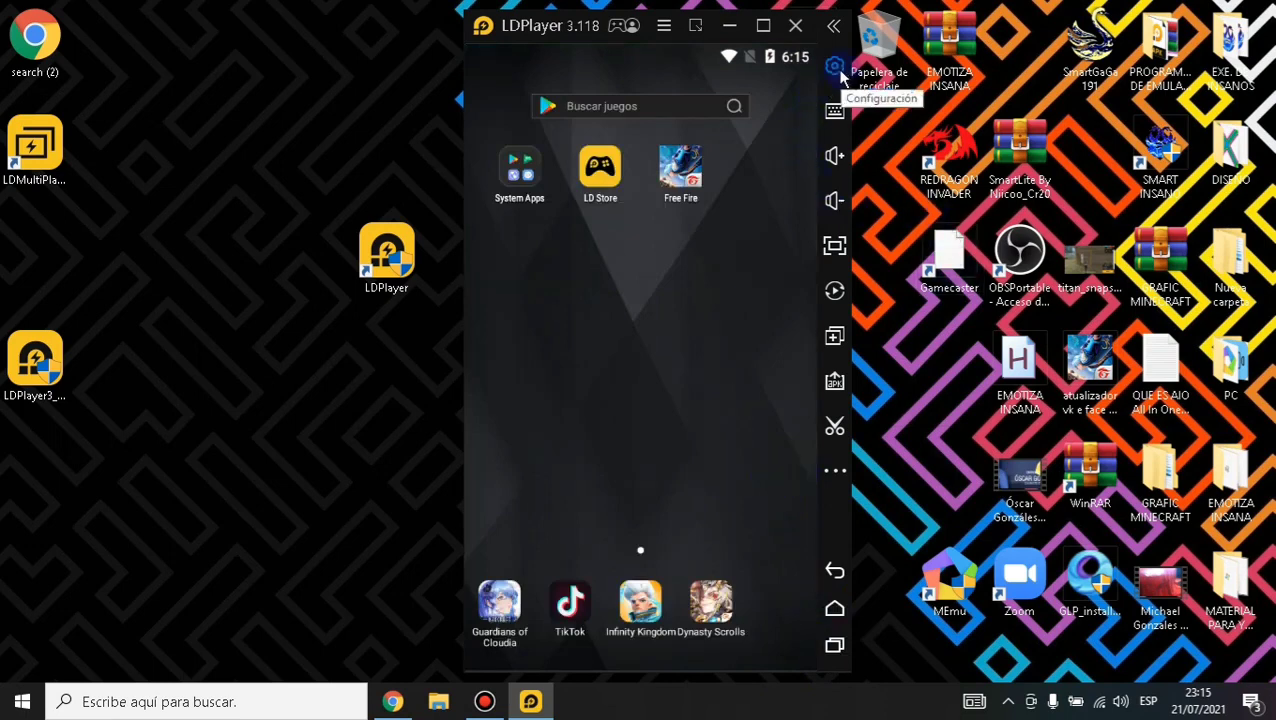
- Open the emulator's configuration and set the resolution to the Móvil option 540x960 (dpi 240), checking the Tablet and Personalizar alternatives
click(667, 28)
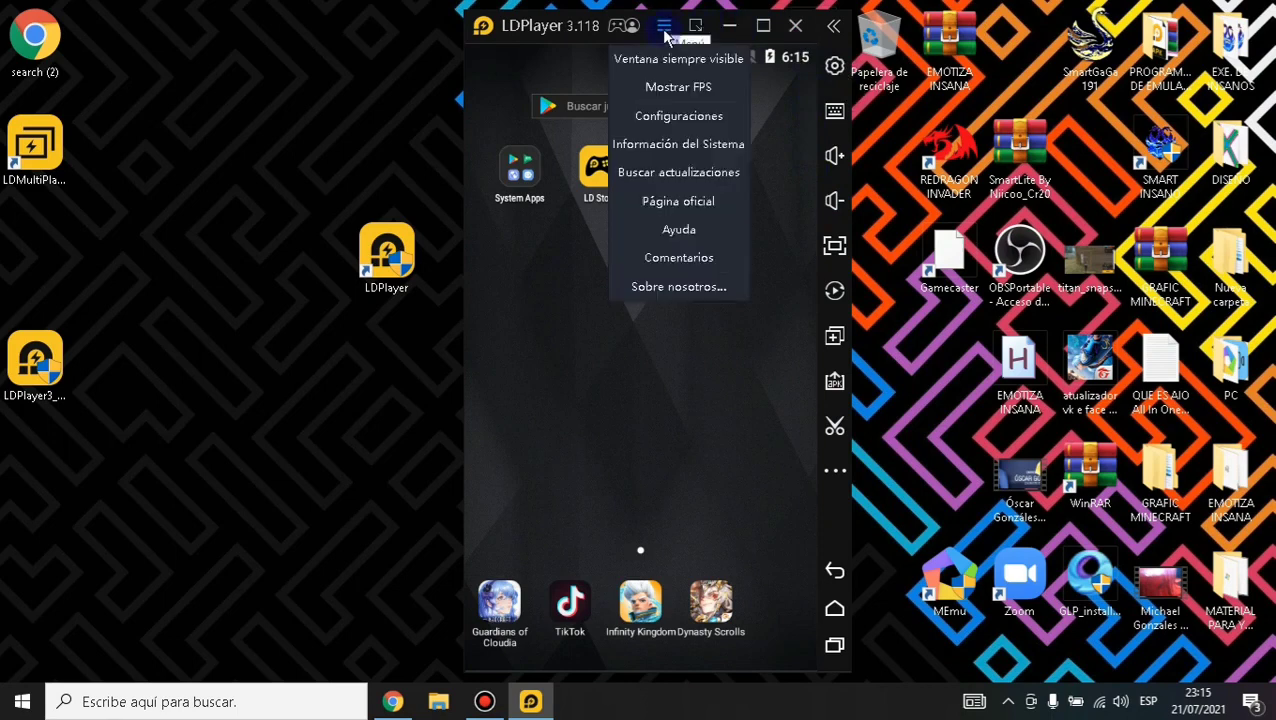
click(684, 118)
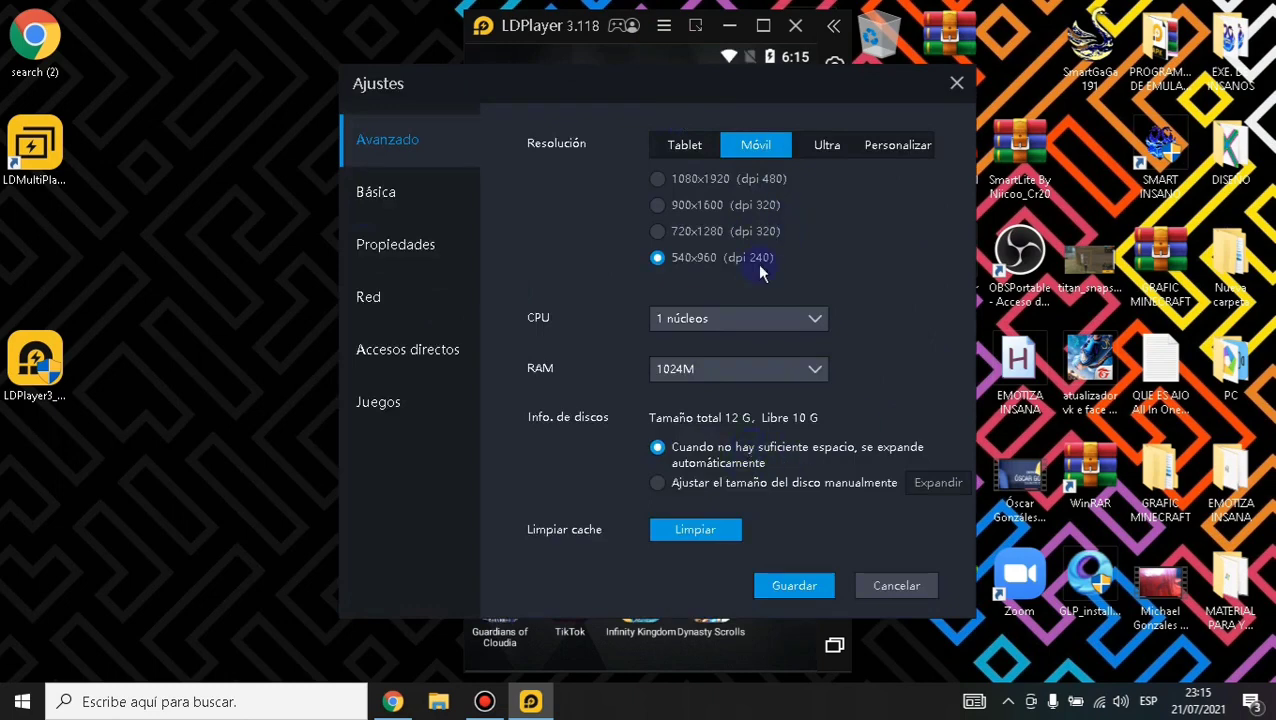
click(699, 150)
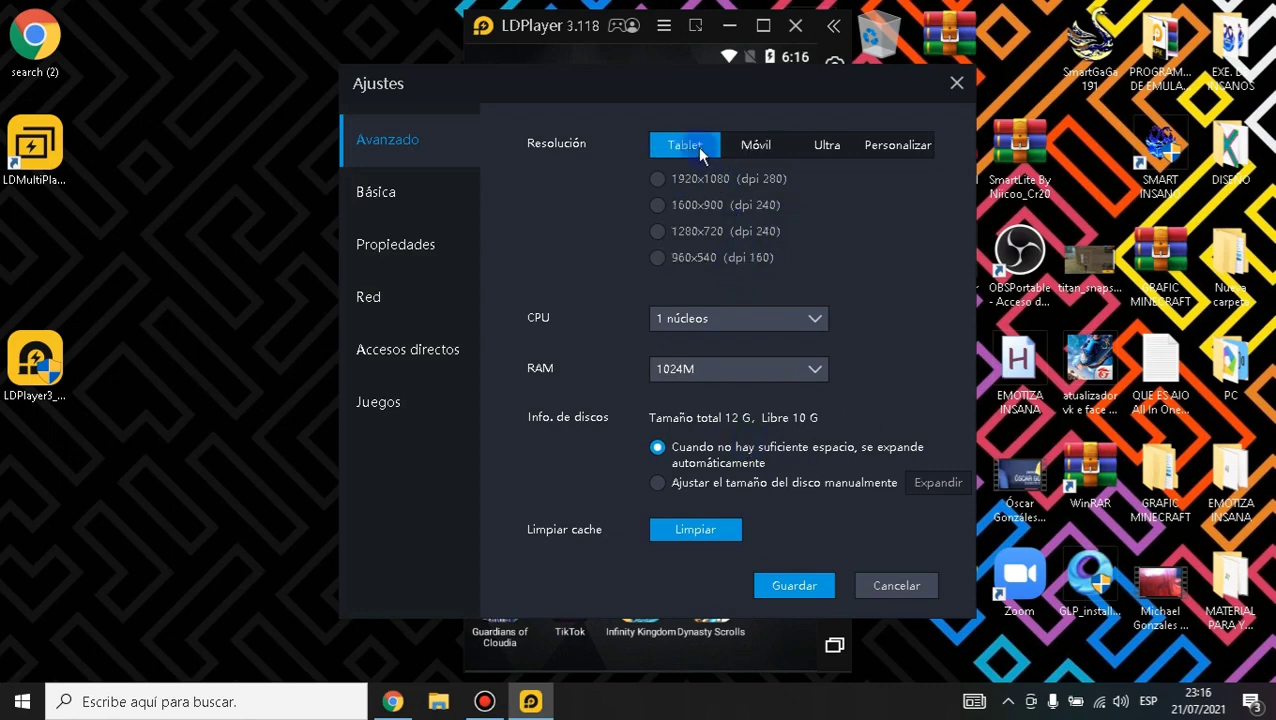
click(659, 234)
click(754, 150)
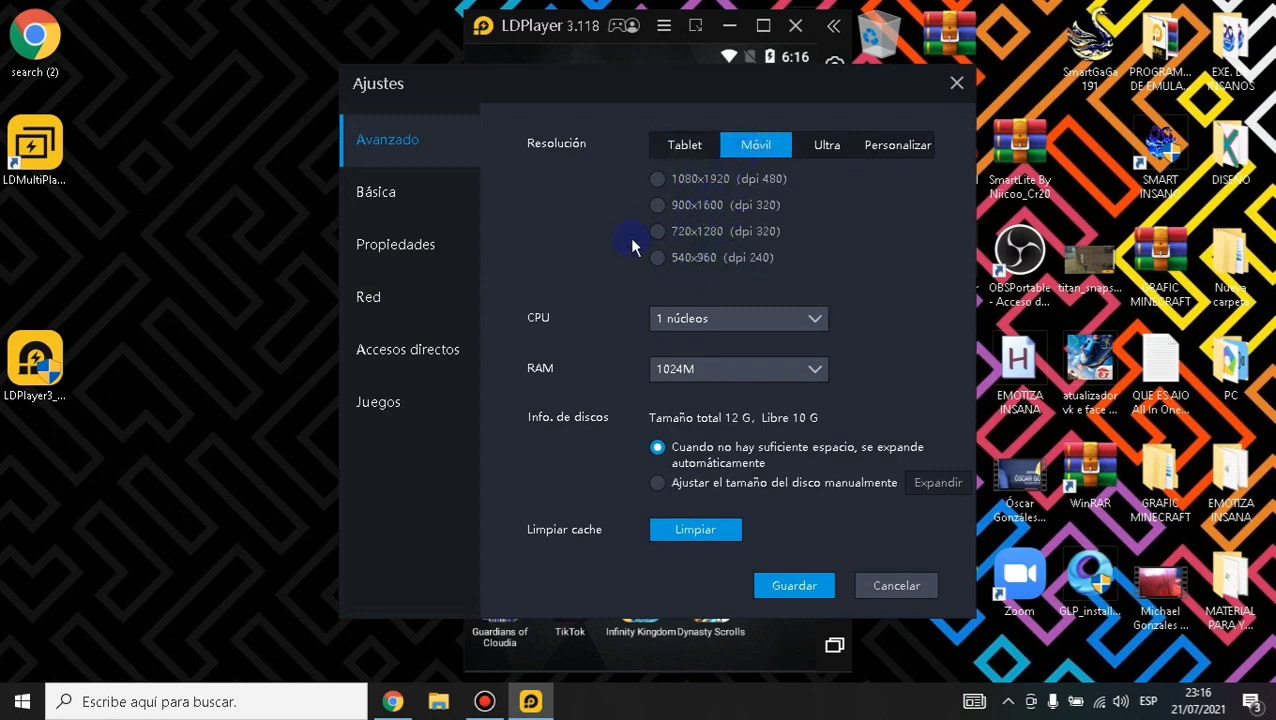
drag(659, 262, 756, 263)
click(899, 152)
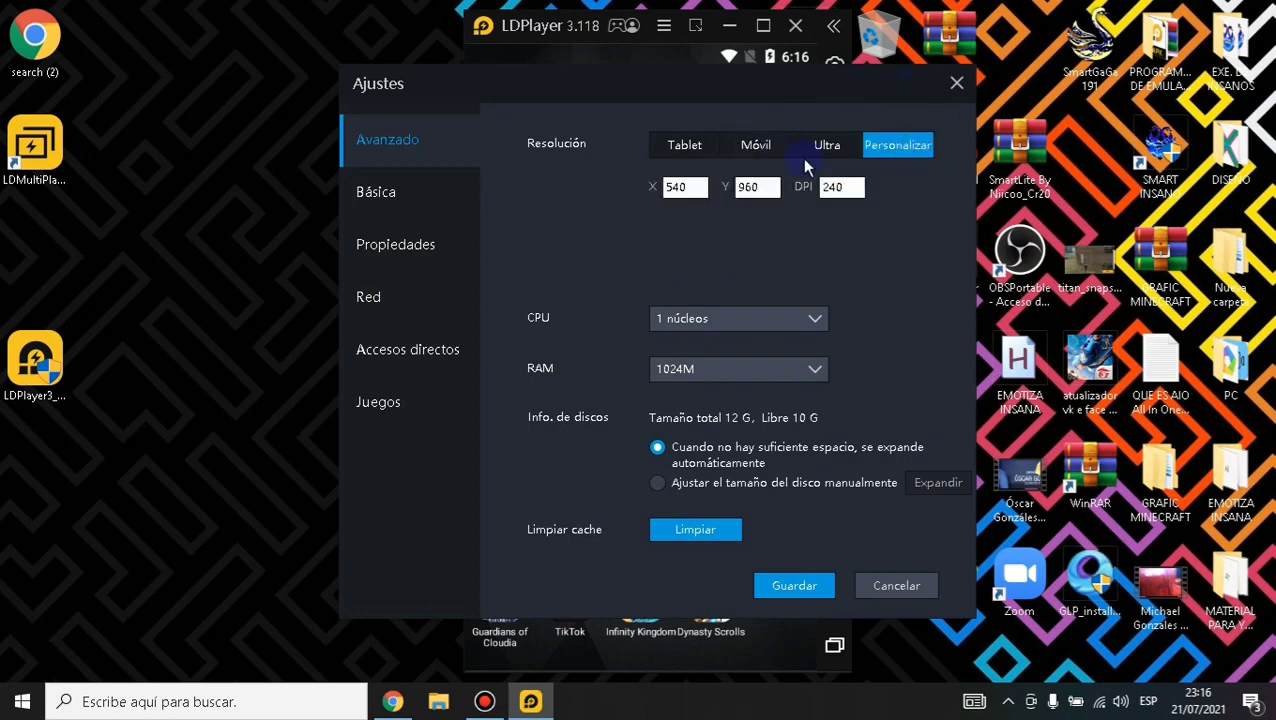
double_click(764, 186)
click(763, 149)
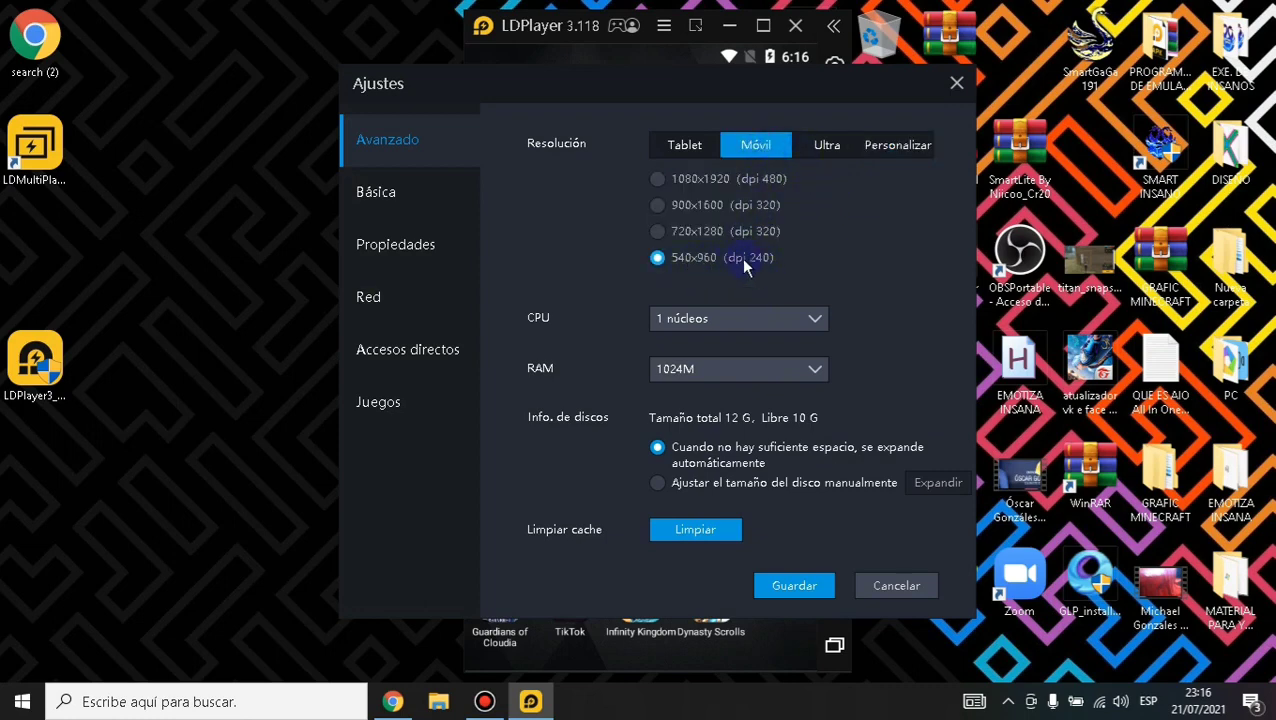
- Check the CPU core options and try RAM allocations of 512M and 256M
click(813, 330)
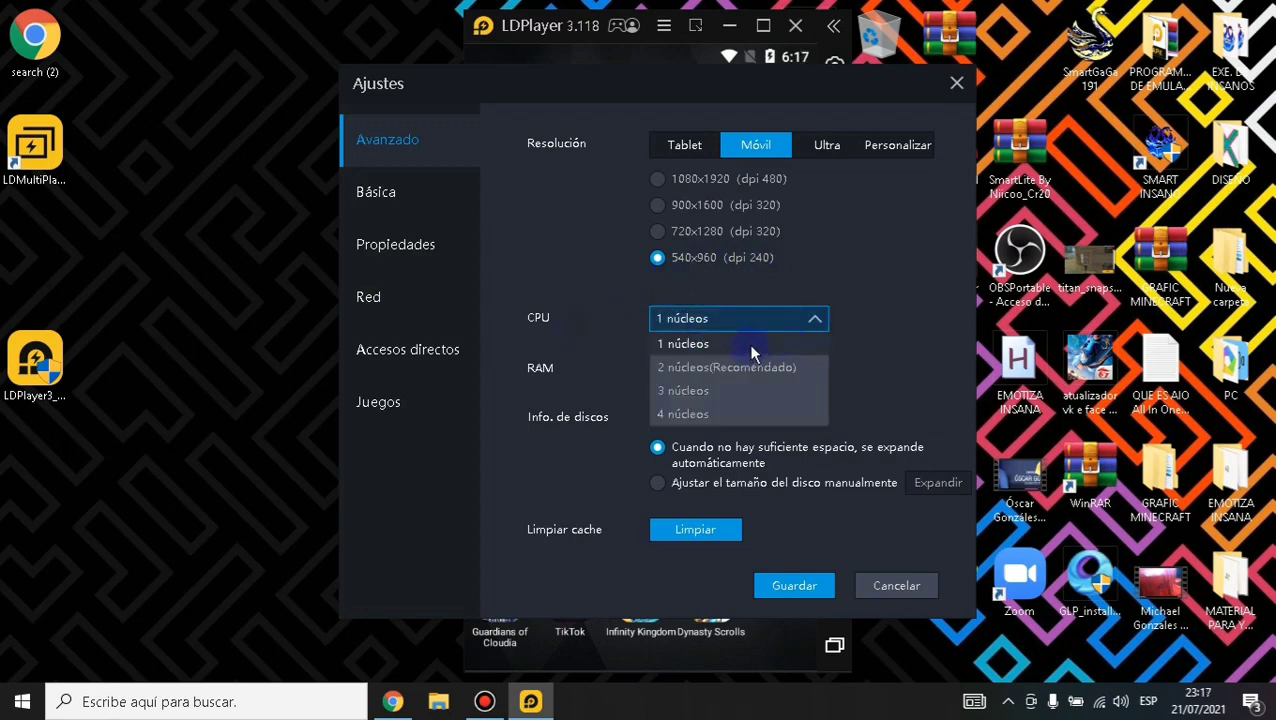
click(590, 318)
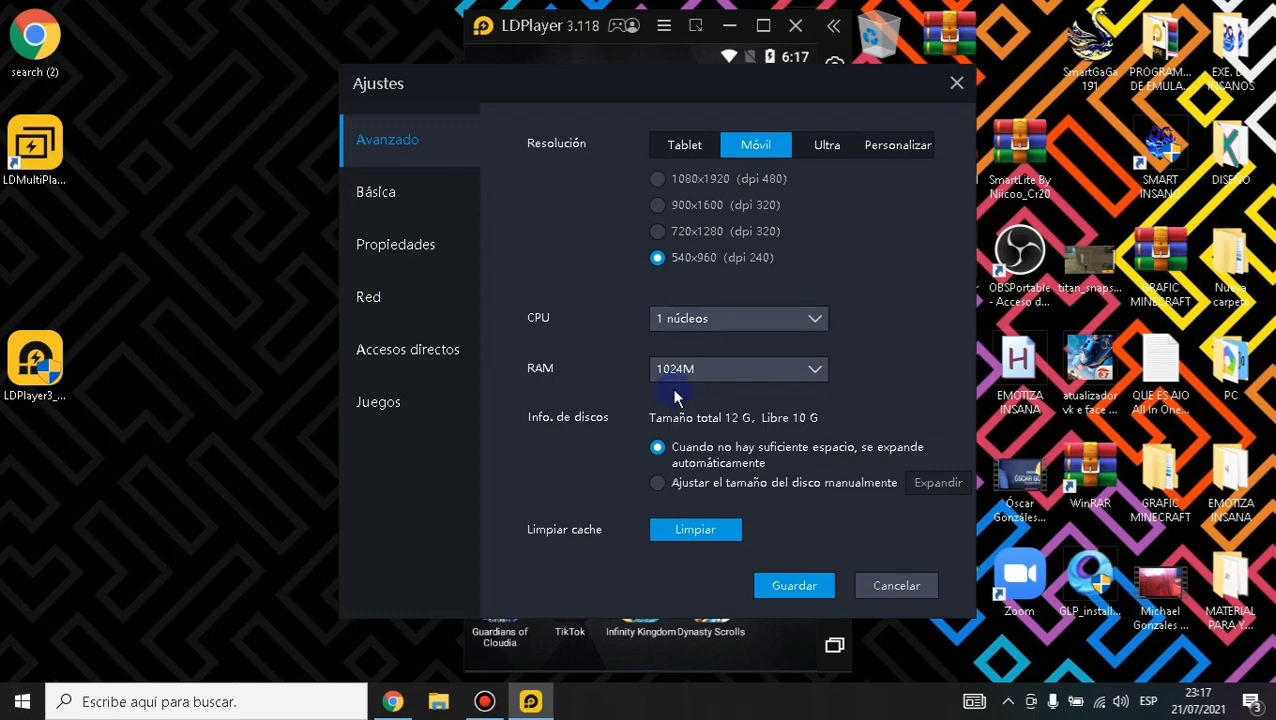
click(822, 374)
scroll(825, 398, down, 1)
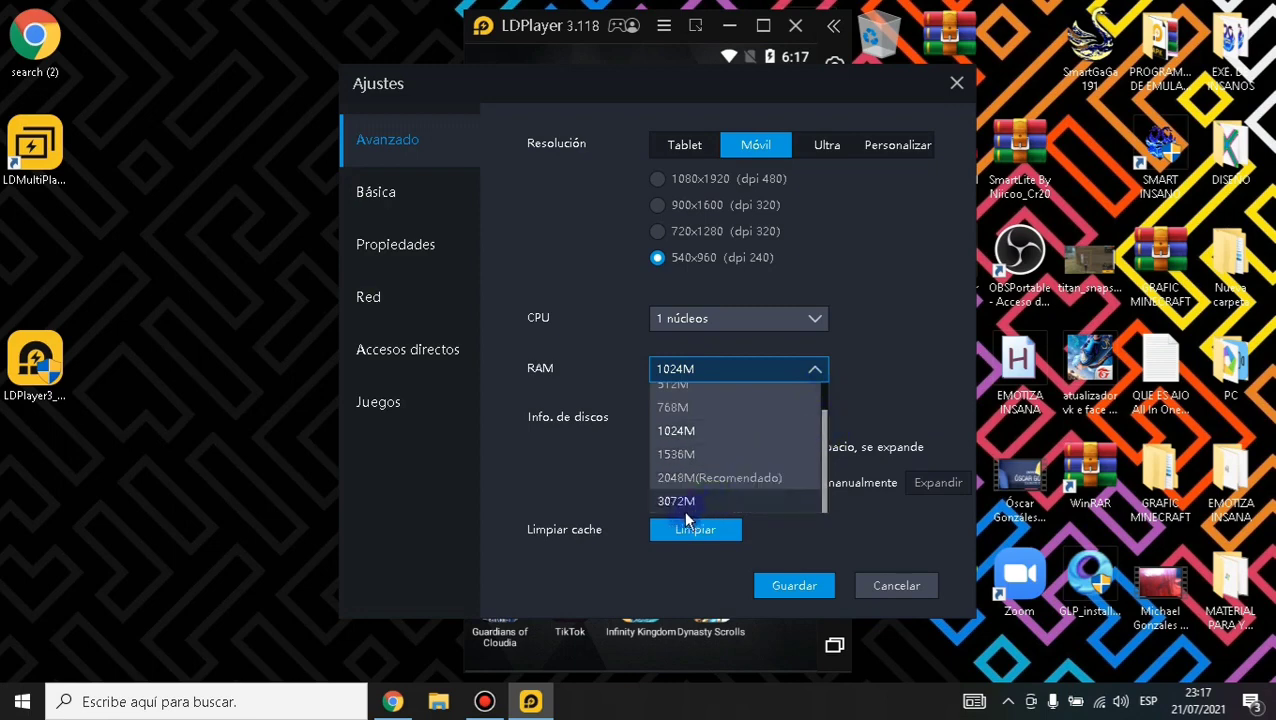
scroll(680, 420, up, 1)
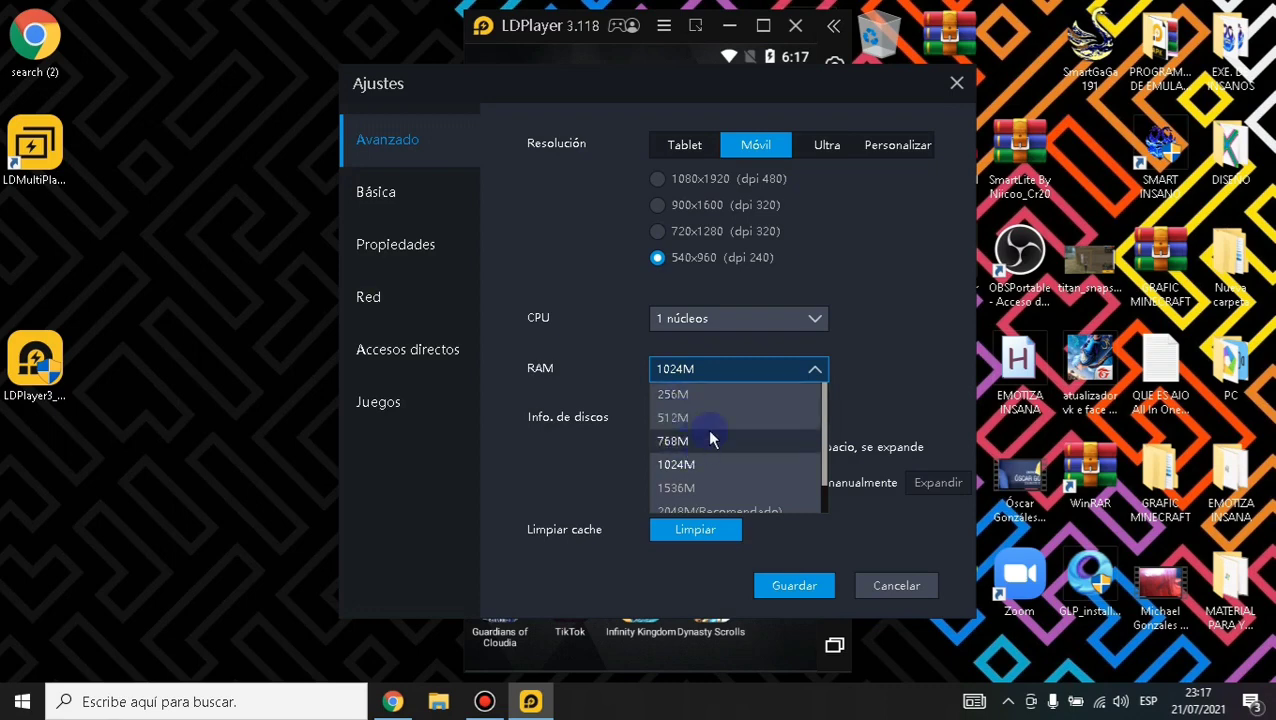
click(684, 418)
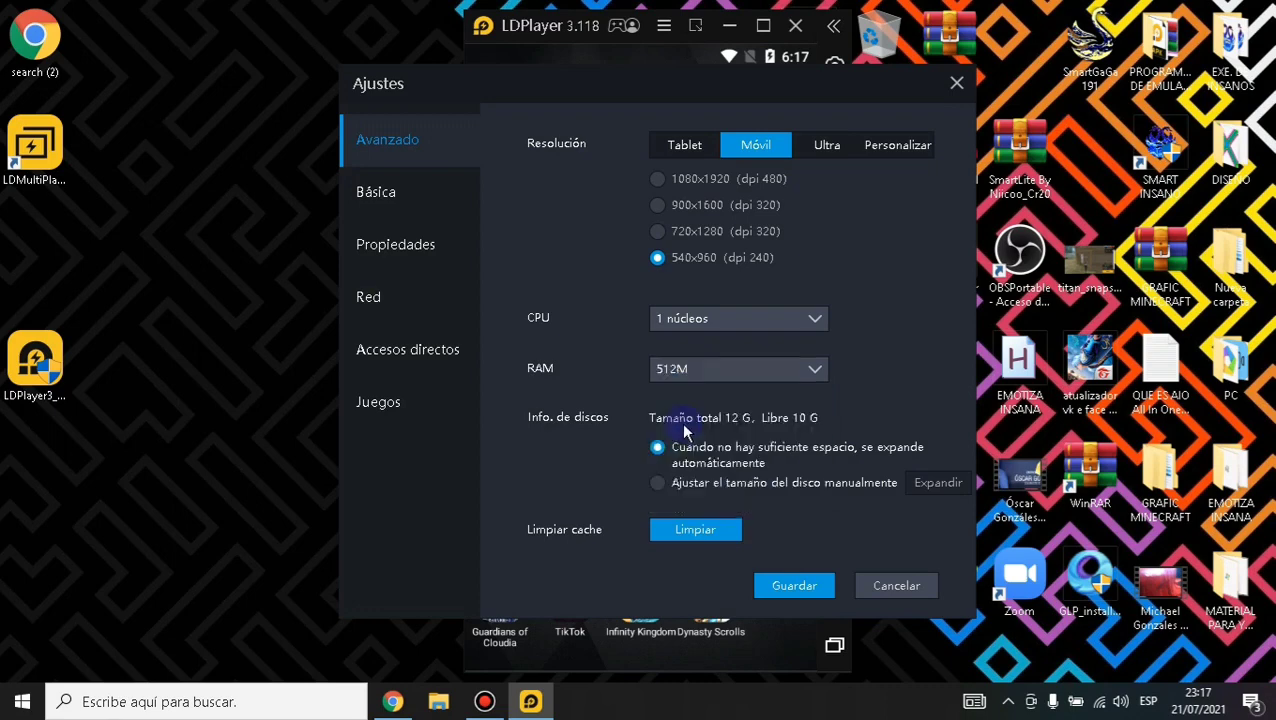
click(755, 370)
click(700, 396)
- Set the emulator's RAM allocation to 1024M
click(816, 372)
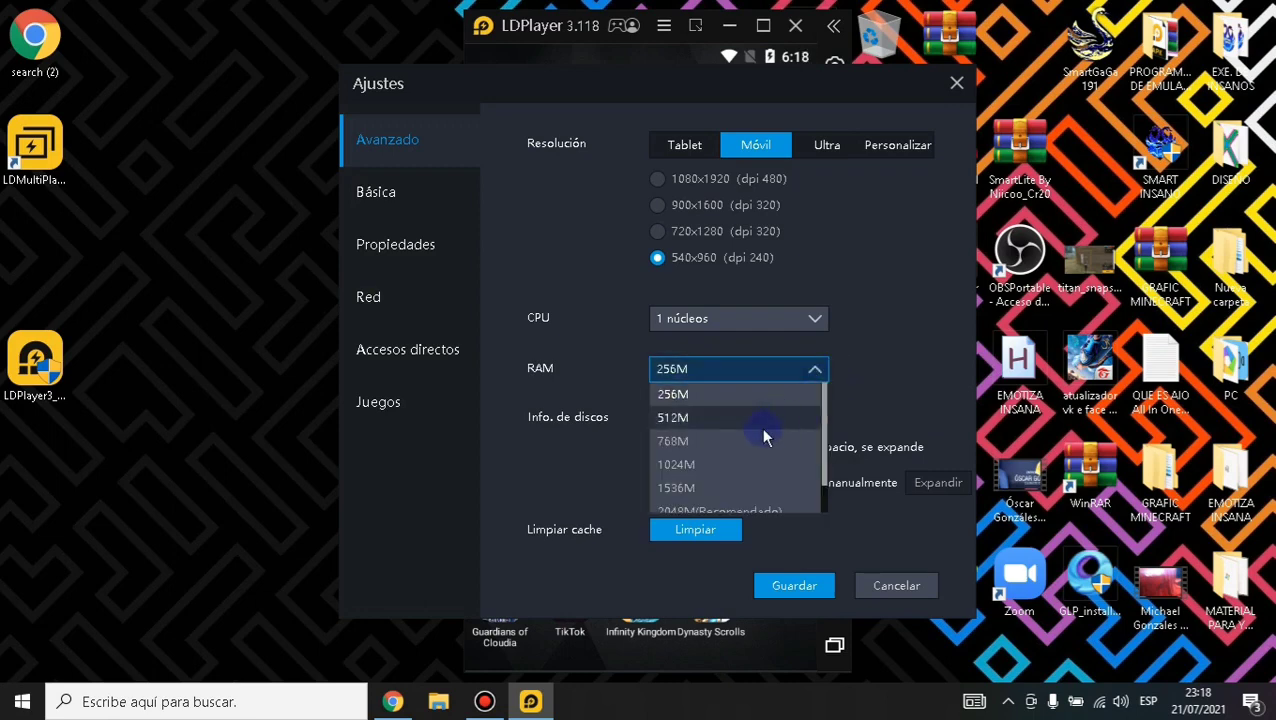
click(690, 464)
click(815, 369)
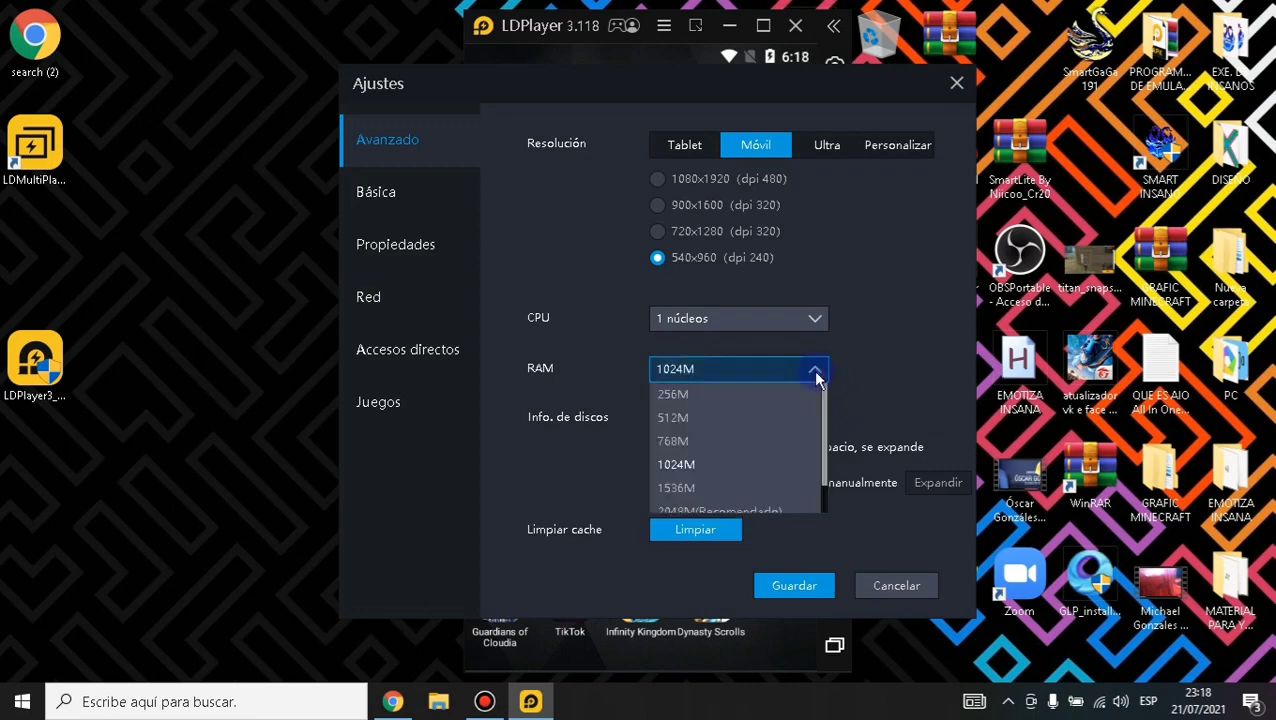
scroll(790, 450, down, 2)
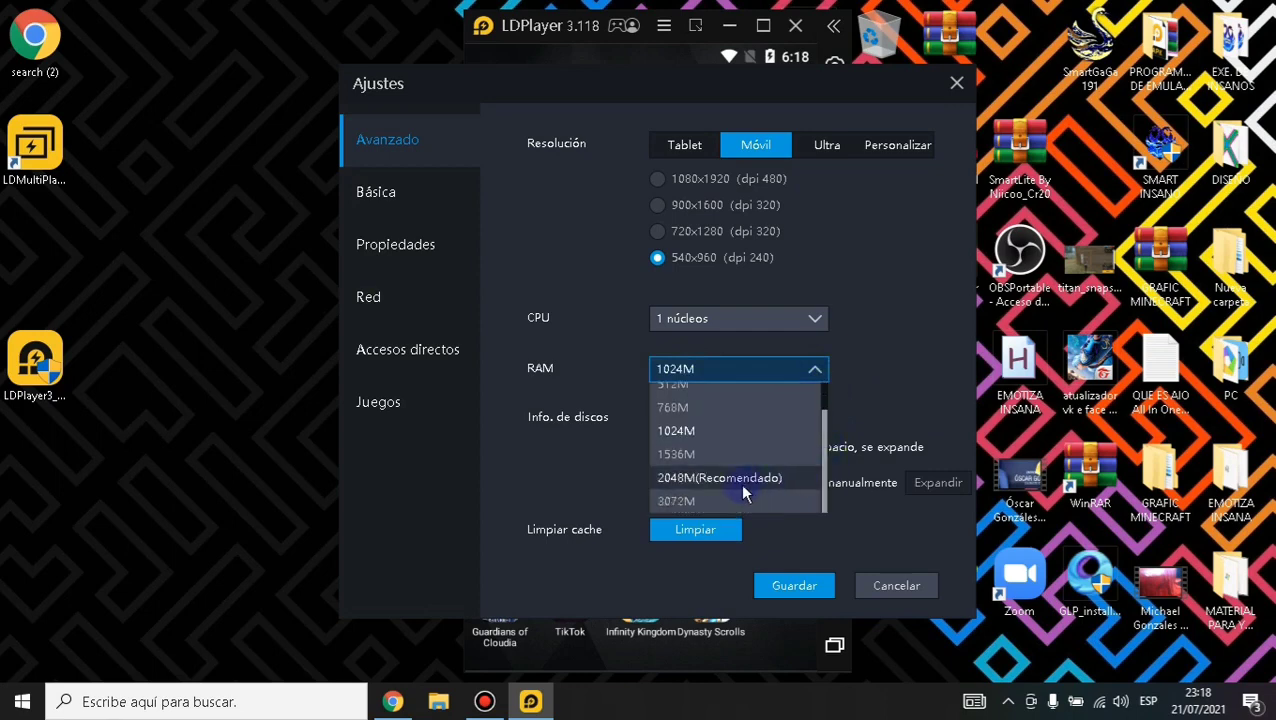
click(710, 432)
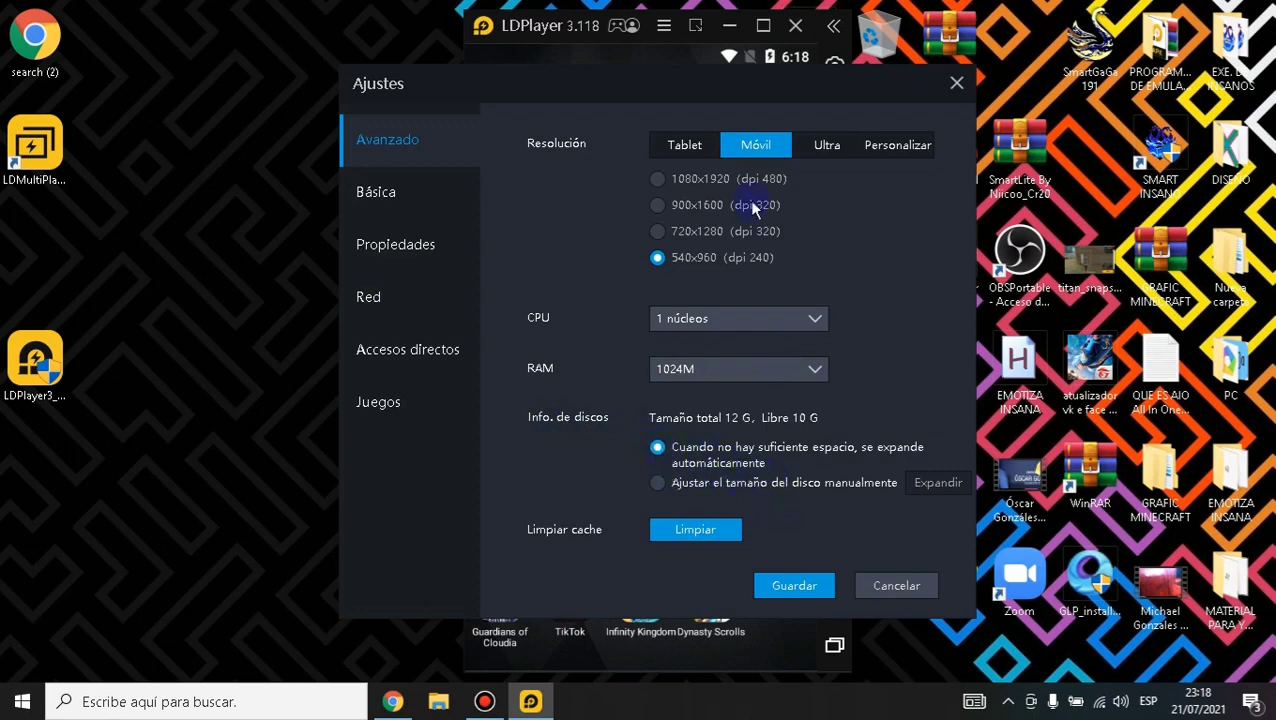
- Choose ROG Phone II as the emulated device's predefined model in the emulator's device properties
click(394, 250)
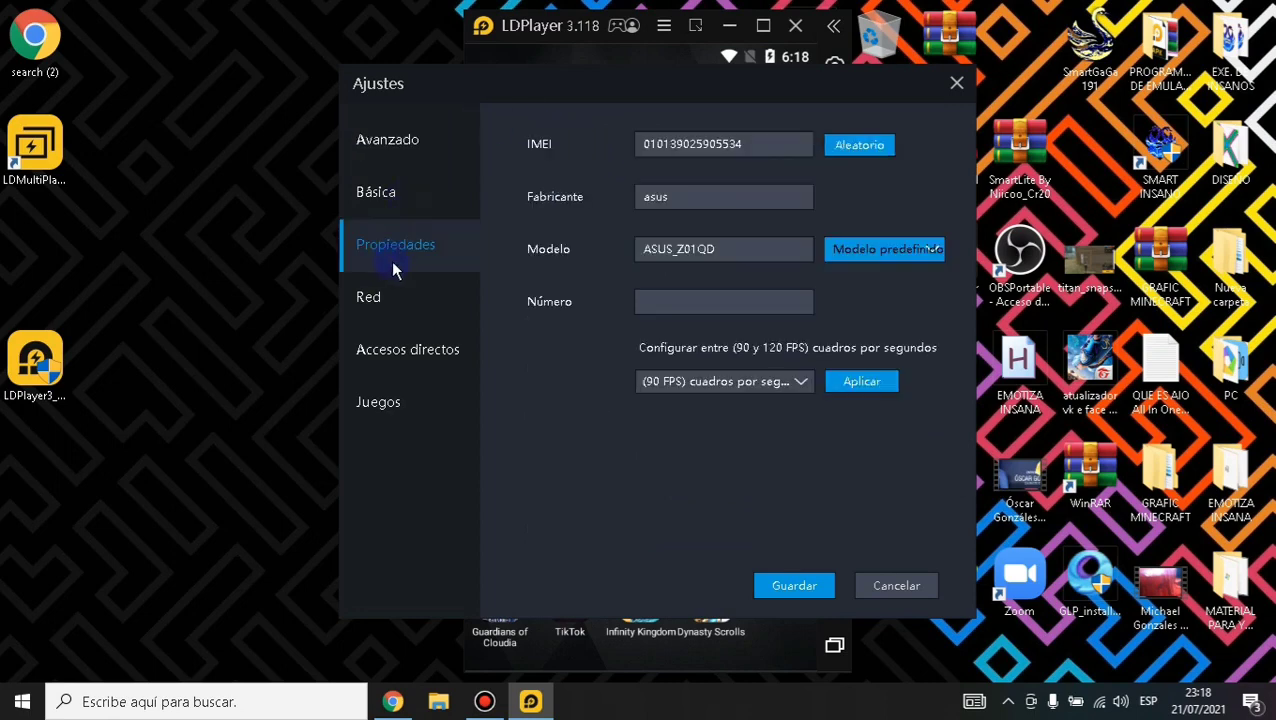
click(932, 252)
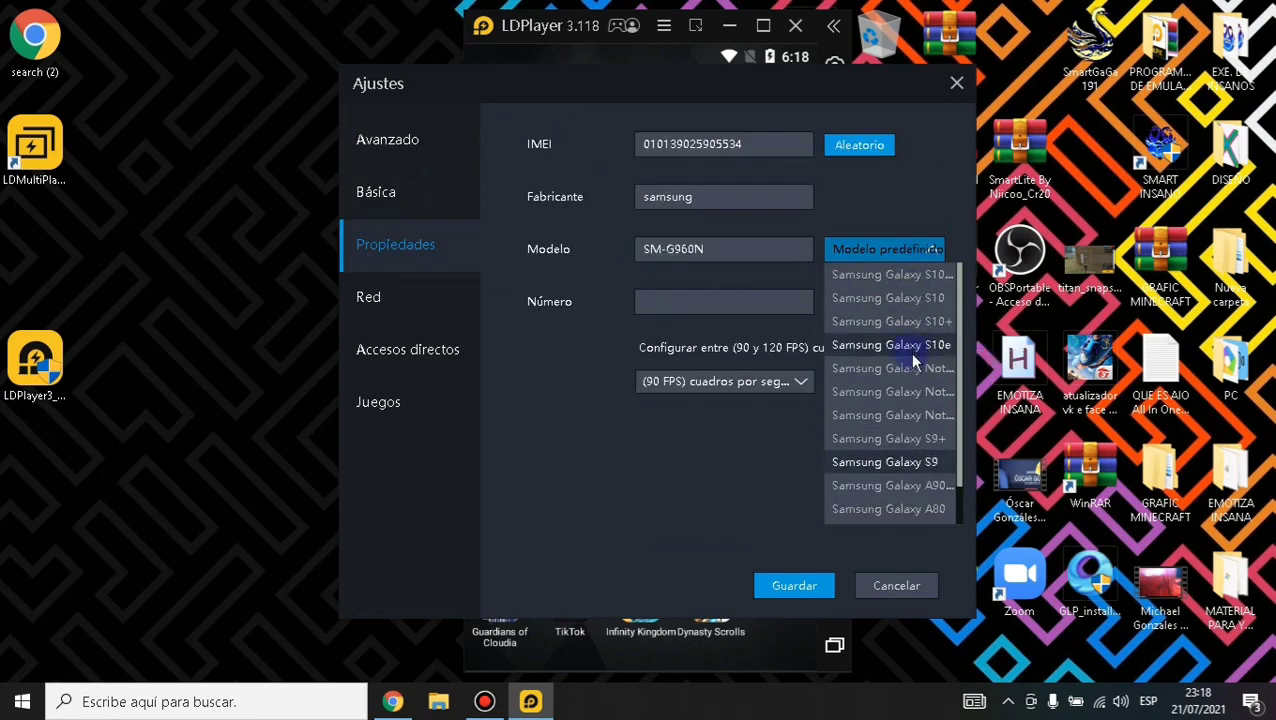
scroll(920, 400, down, 1)
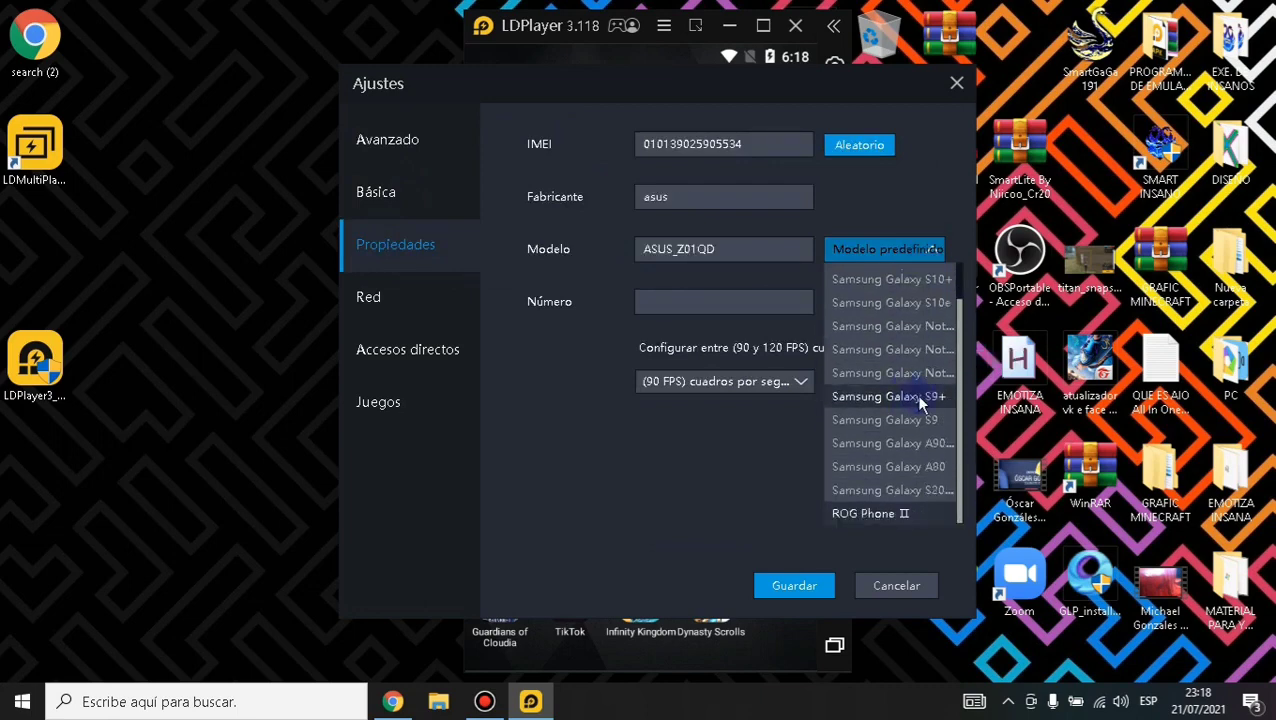
click(885, 514)
click(700, 249)
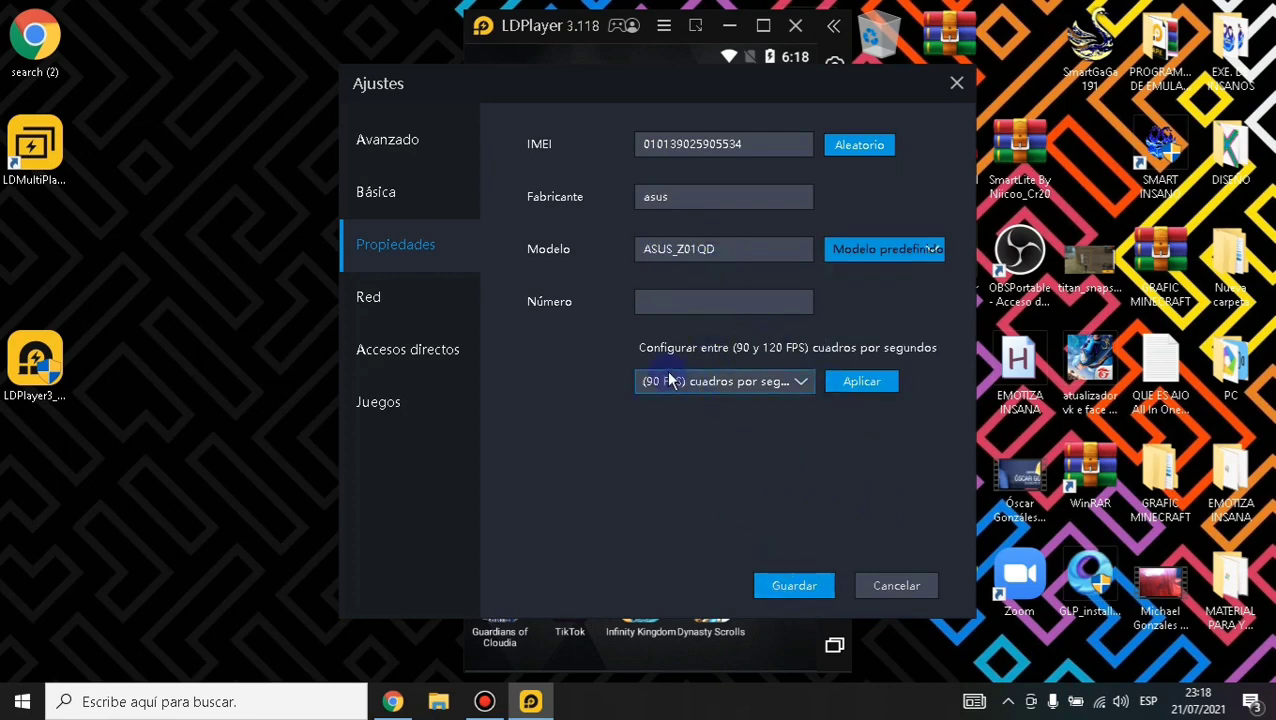
- Select the 90 FPS option in the device properties and keep the games' frame rate at 60 FPS (Por defecto)
click(800, 390)
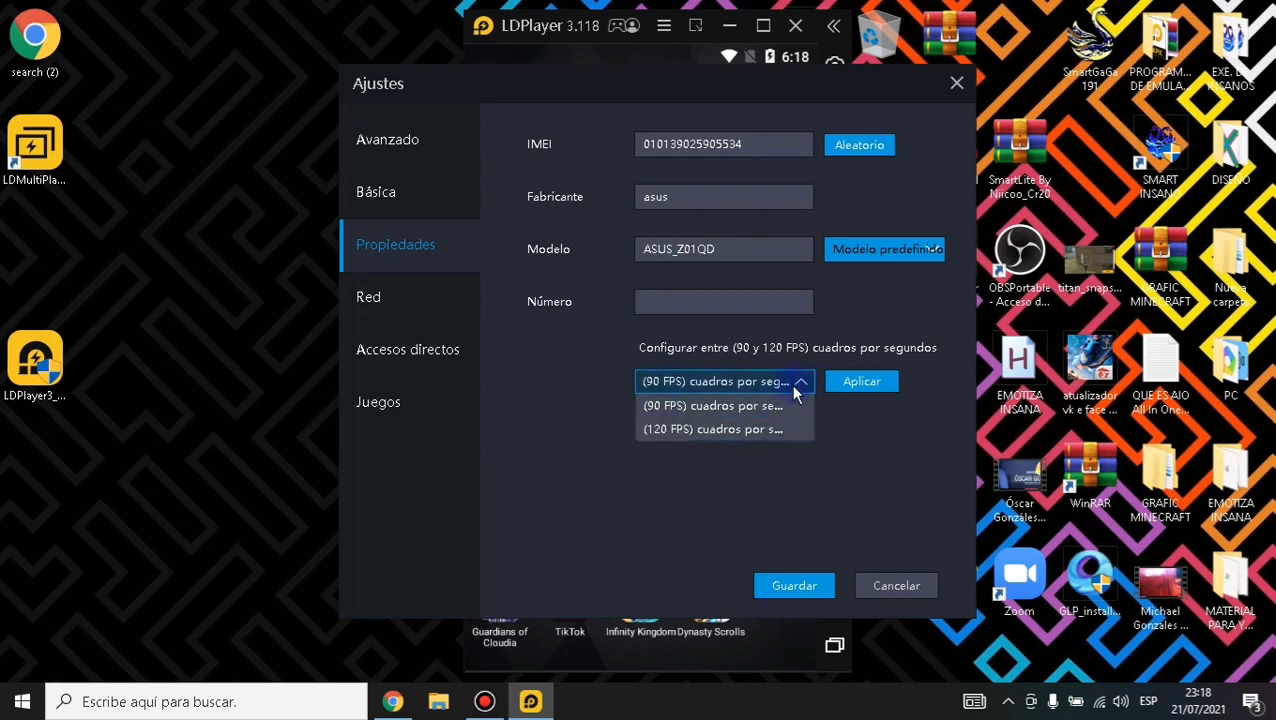
click(711, 408)
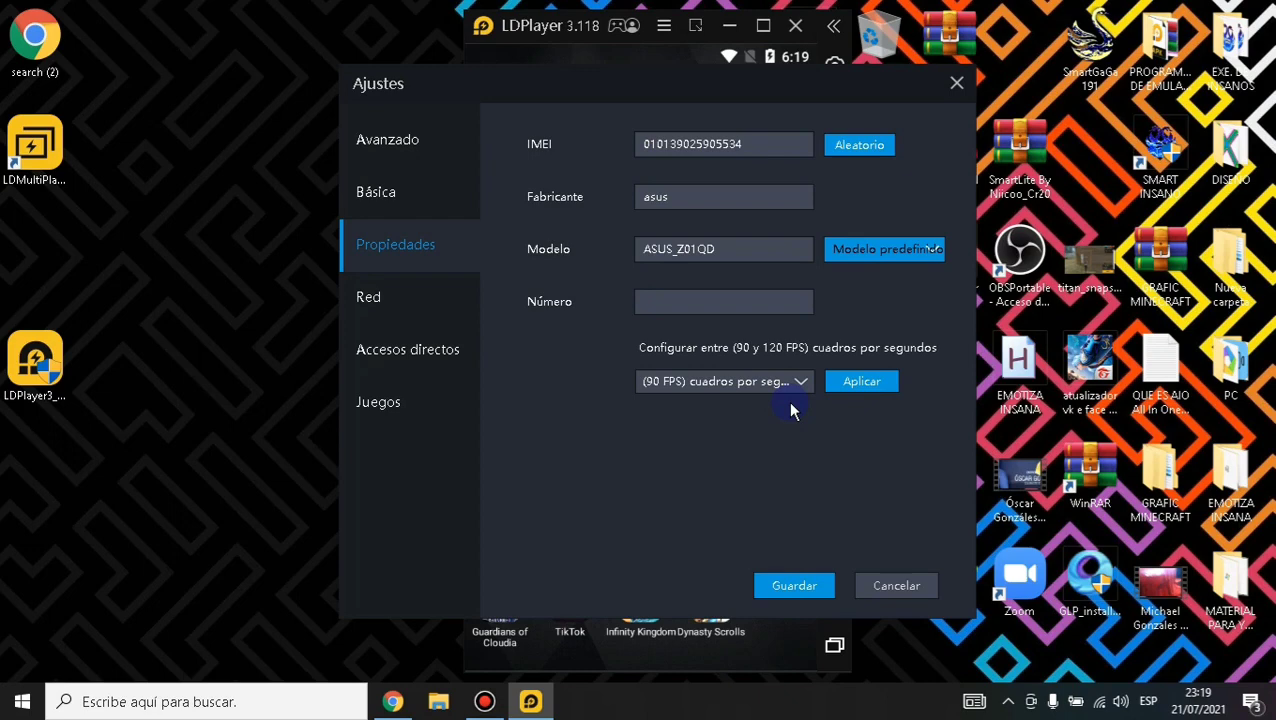
click(399, 404)
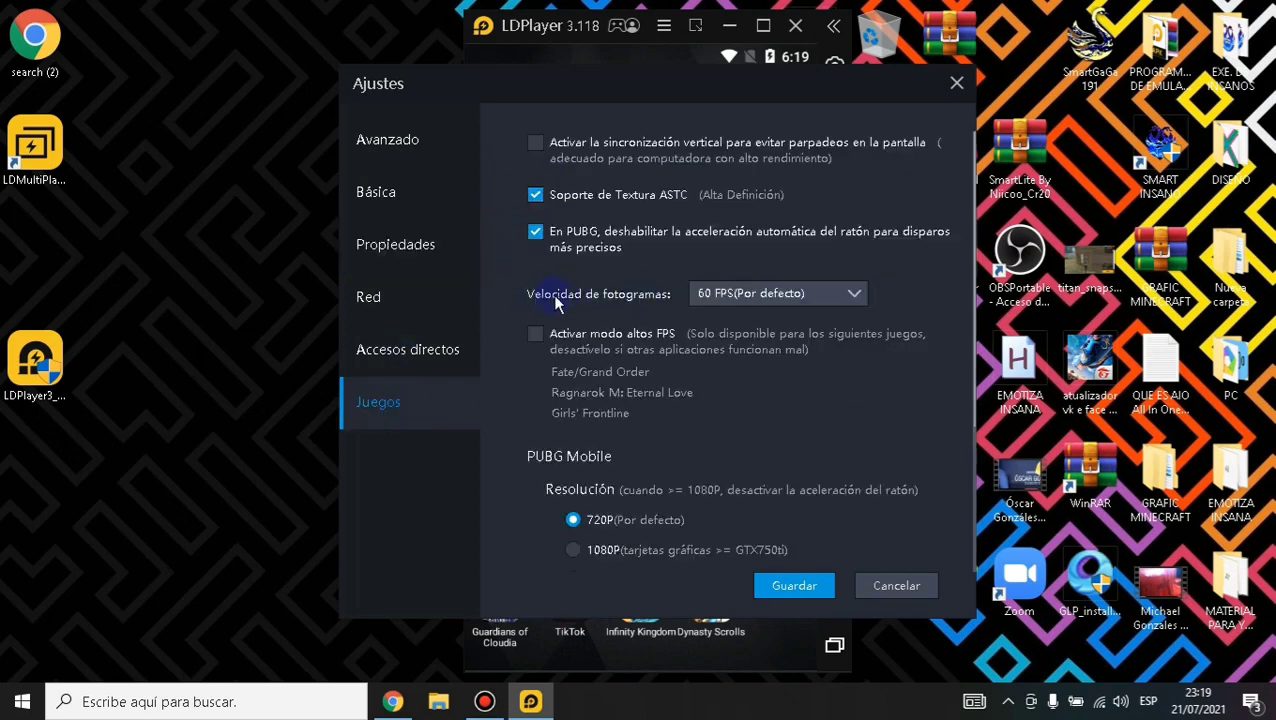
click(856, 298)
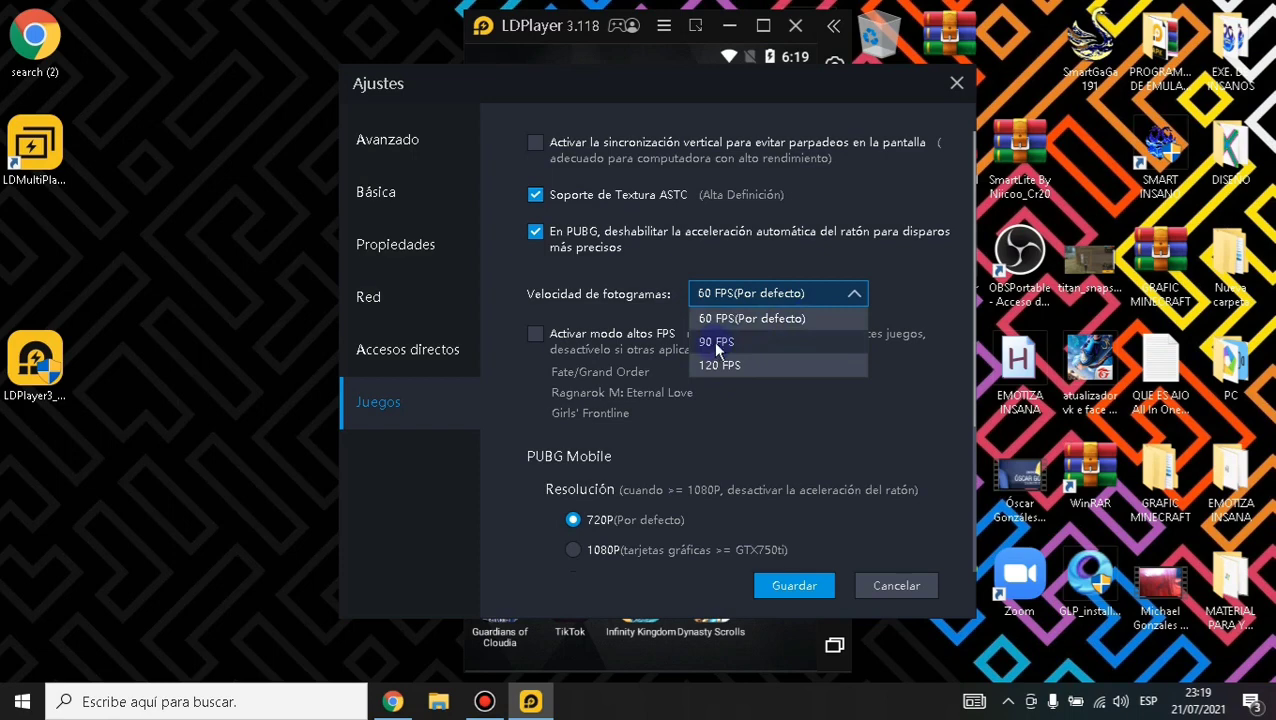
click(900, 307)
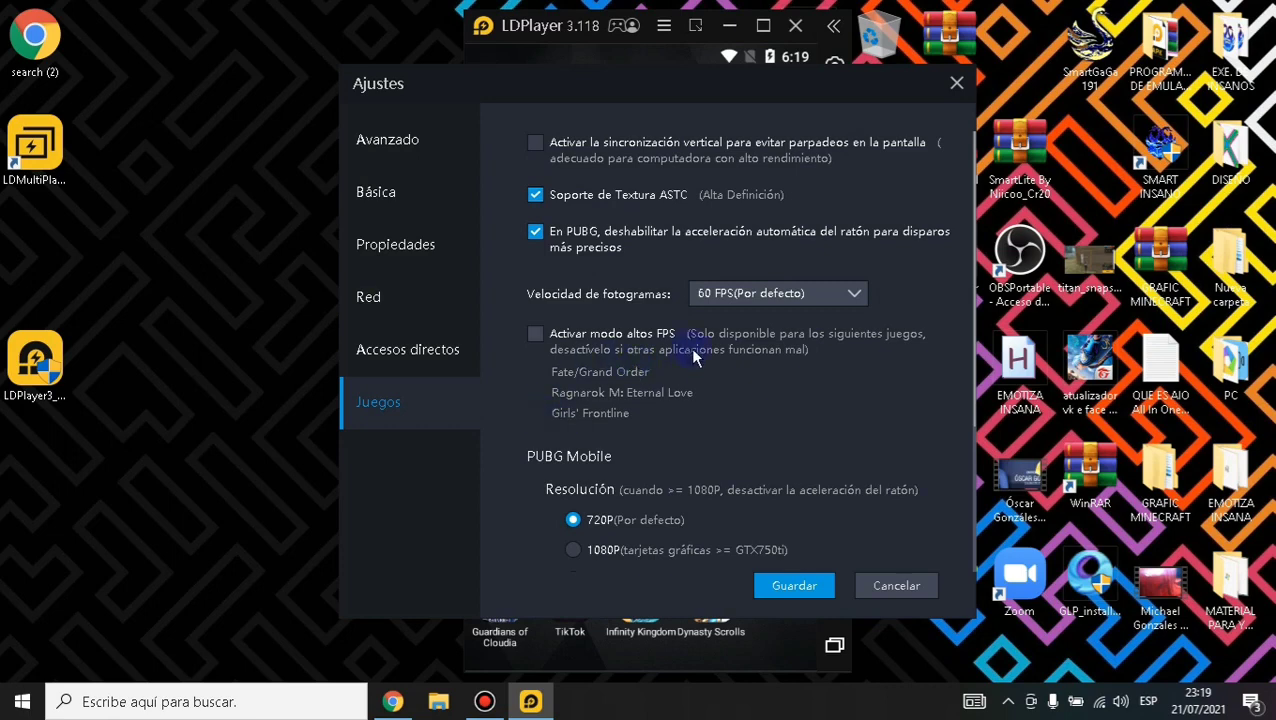
- Try 1080P as PUBG Mobile's resolution, set it back to 720P (Por defecto), and save the emulator settings
scroll(695, 358, down, 3)
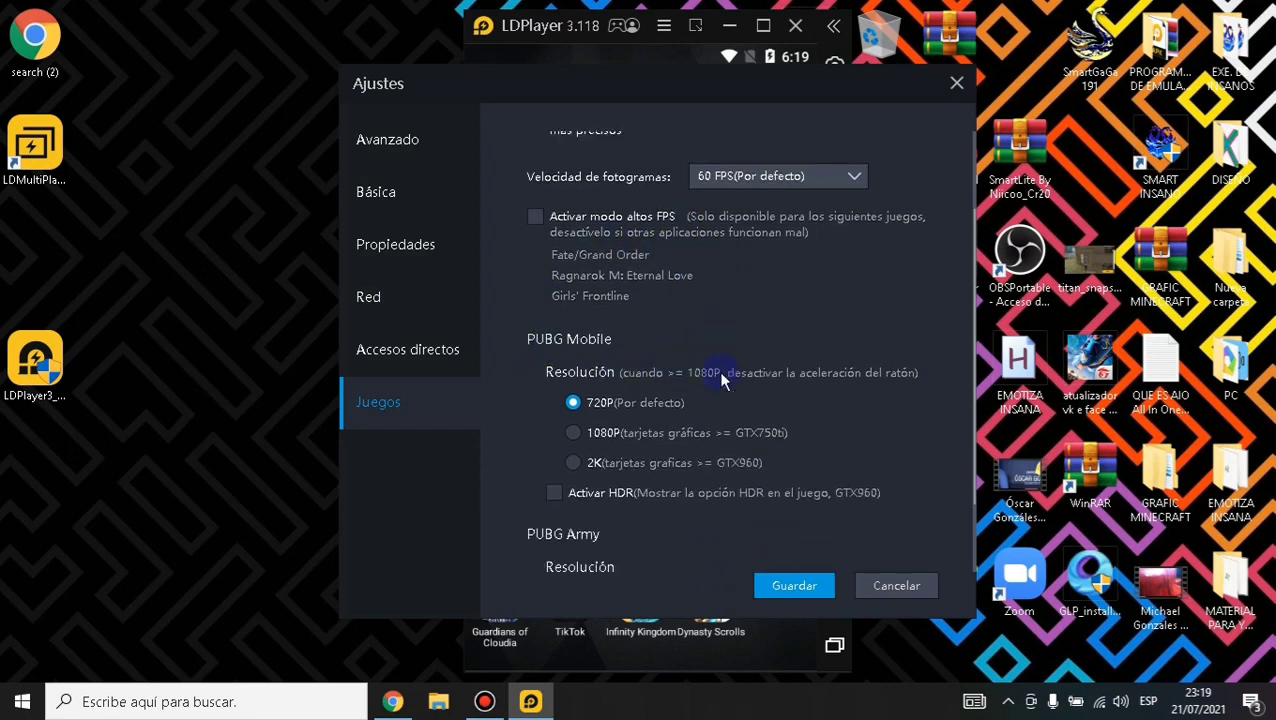
scroll(760, 378, down, 1)
scroll(700, 385, down, 1)
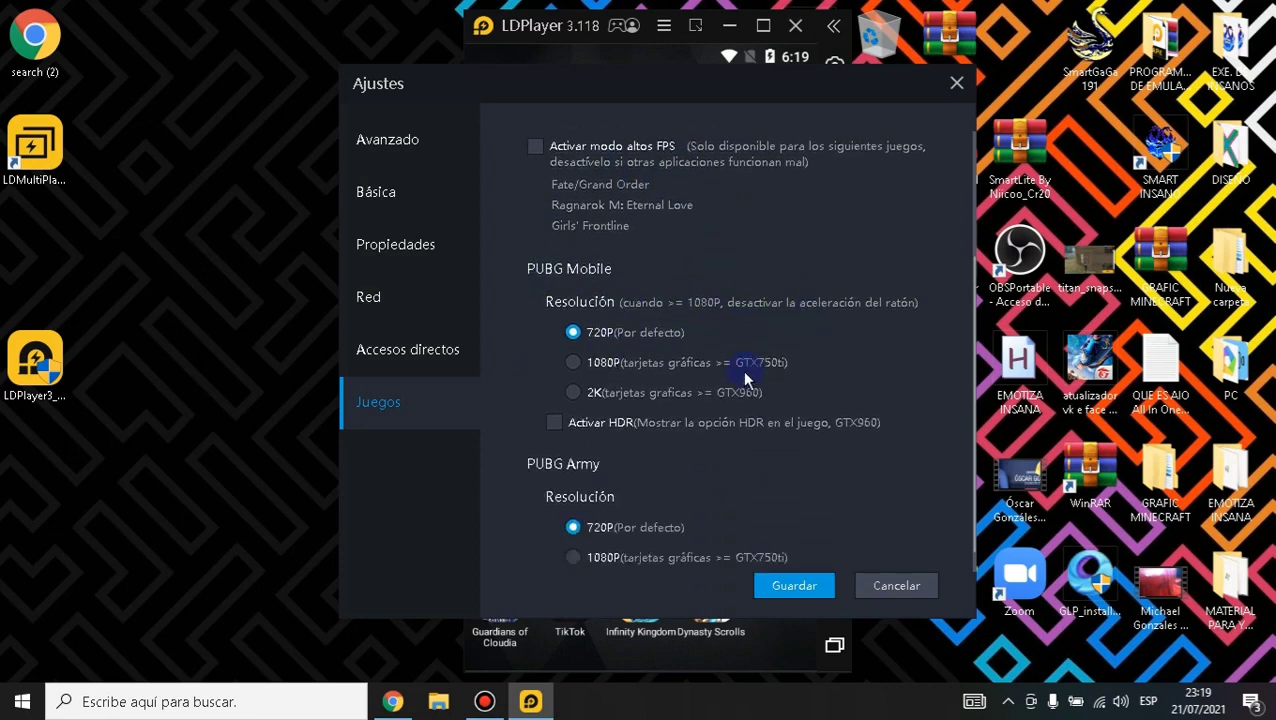
click(573, 365)
click(660, 530)
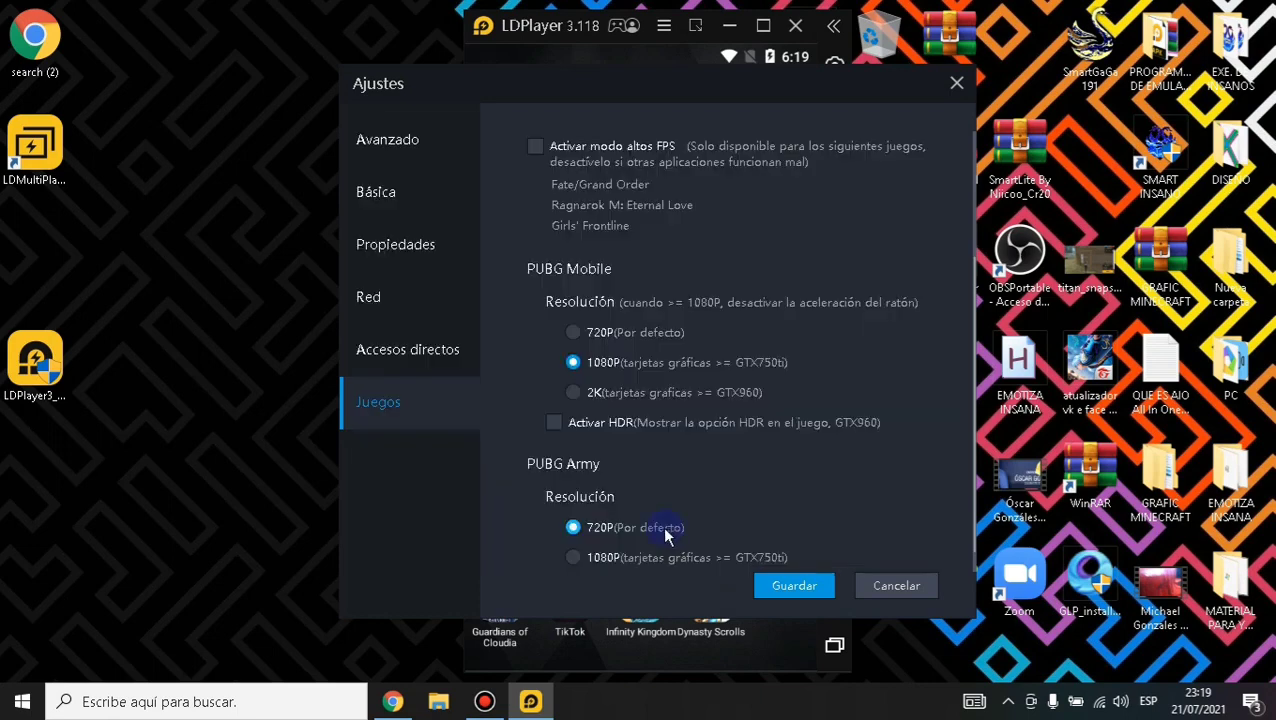
click(572, 334)
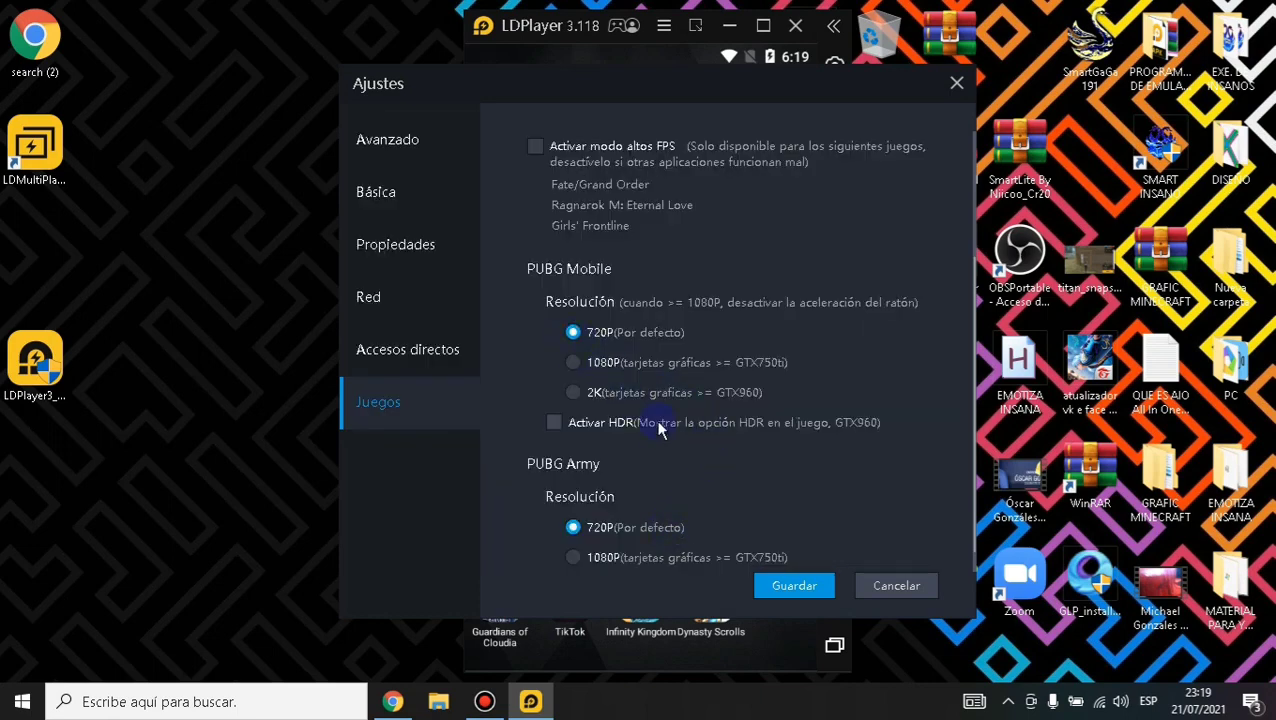
scroll(672, 375, down, 1)
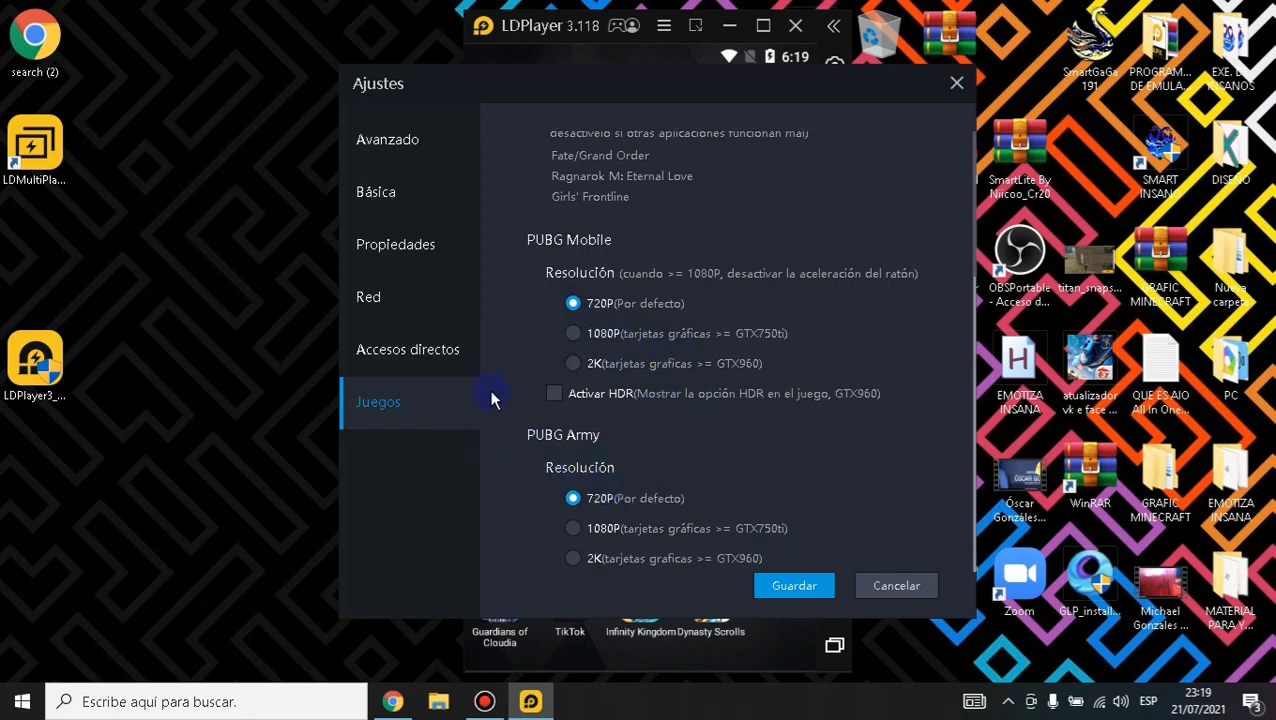
click(820, 592)
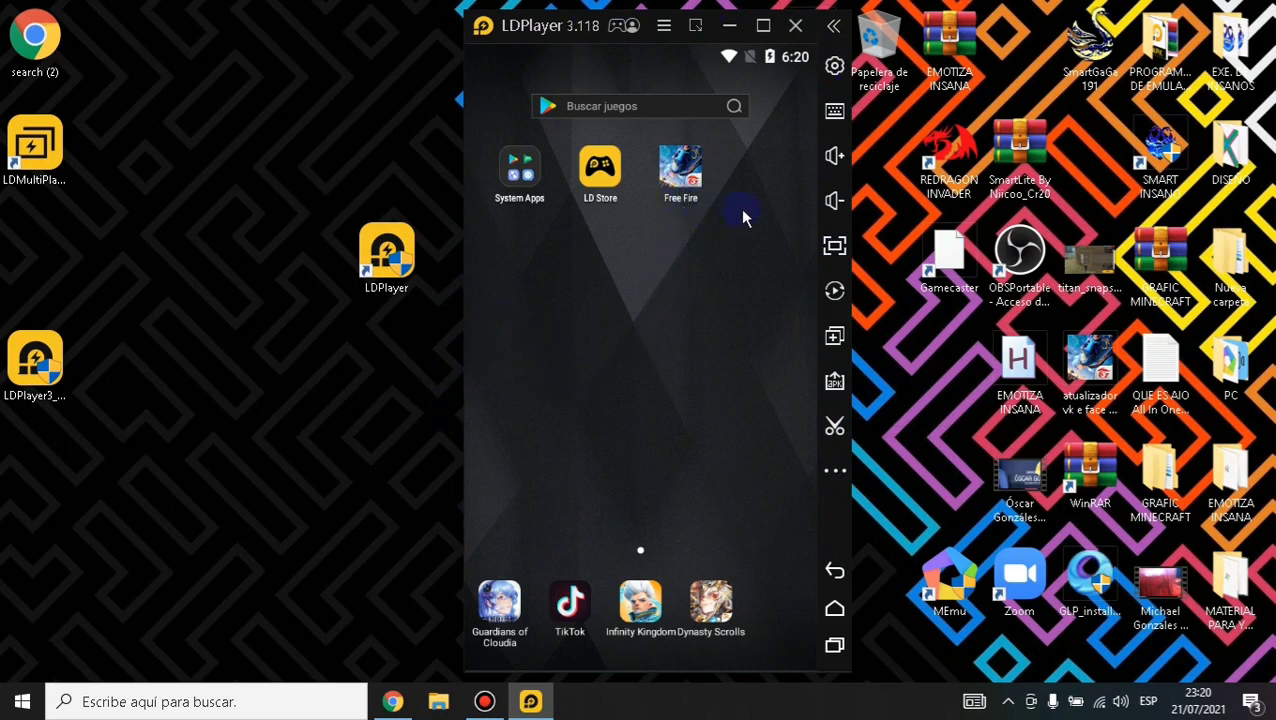
- Open the Android system settings and go to the build number in the tablet information (Información del tablet)
click(688, 185)
click(520, 172)
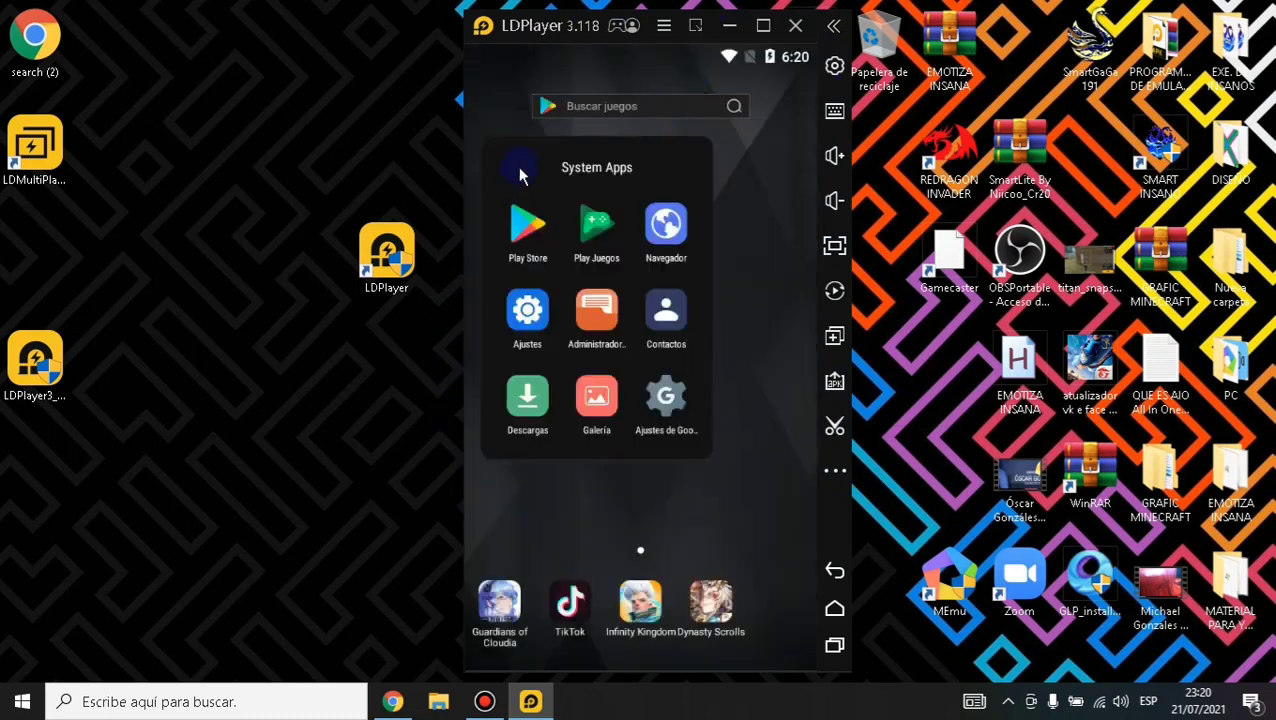
click(528, 312)
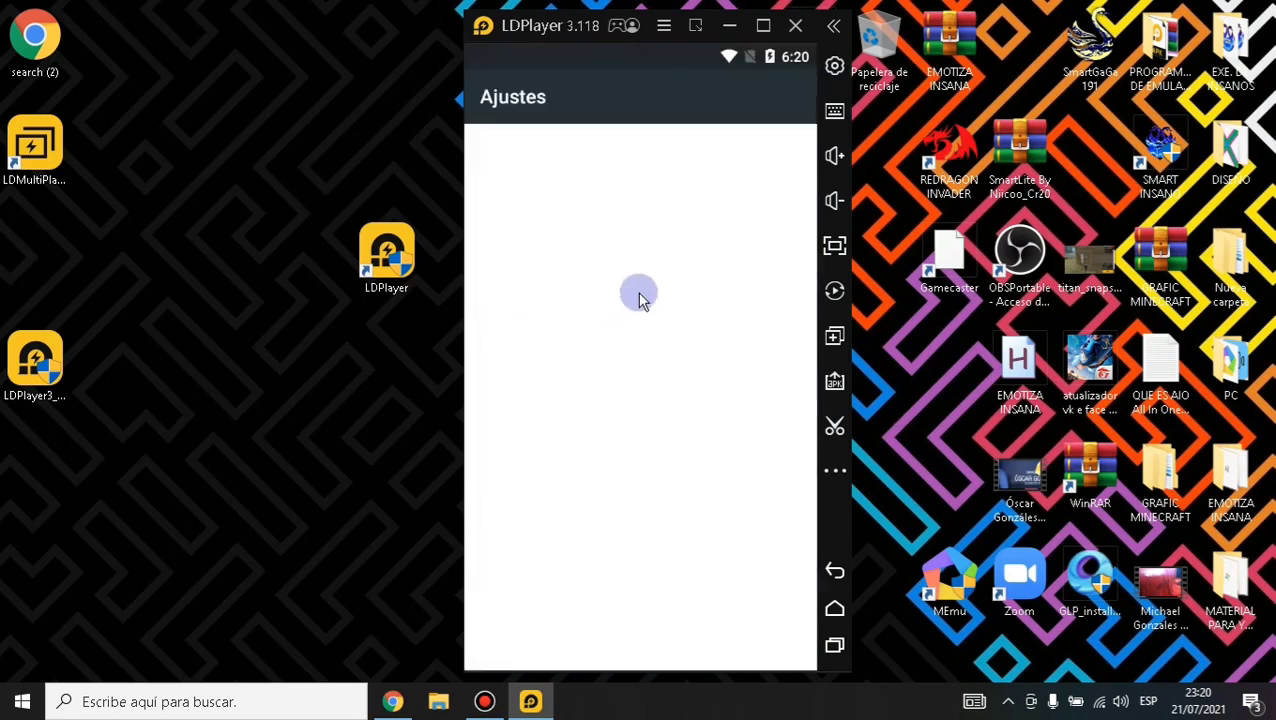
scroll(612, 272, down, 10)
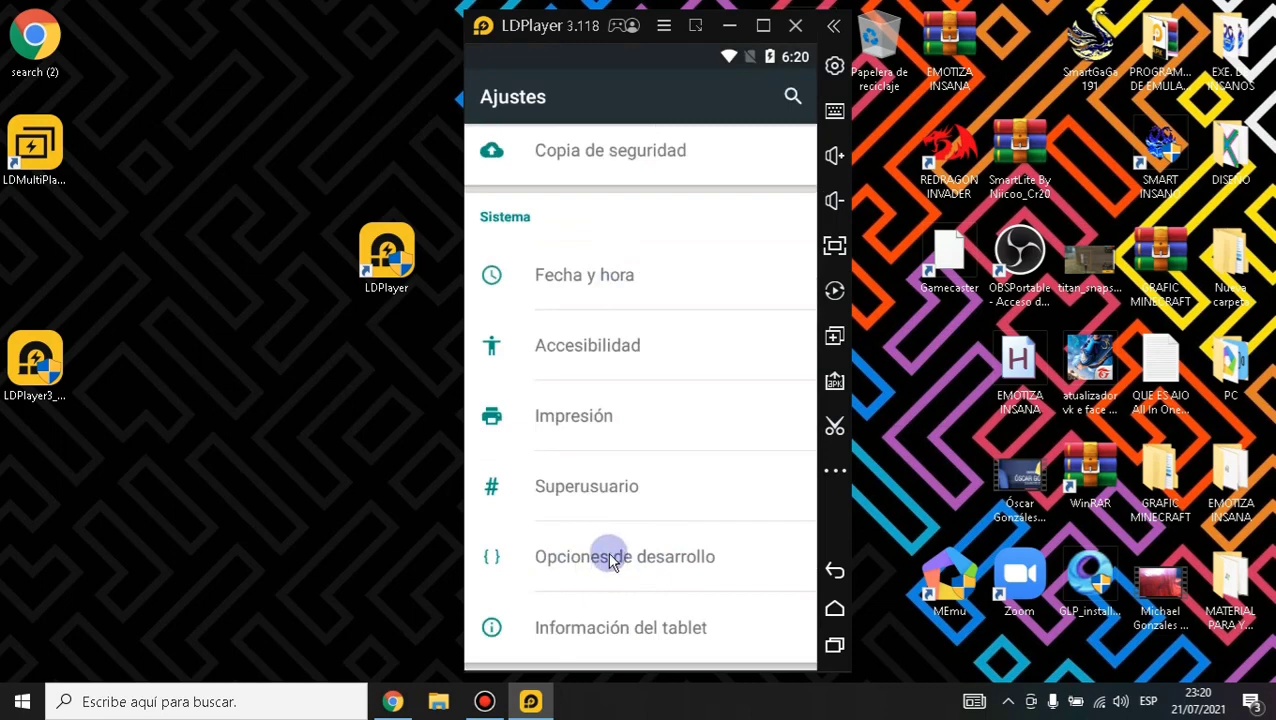
click(612, 630)
drag(612, 627, 612, 447)
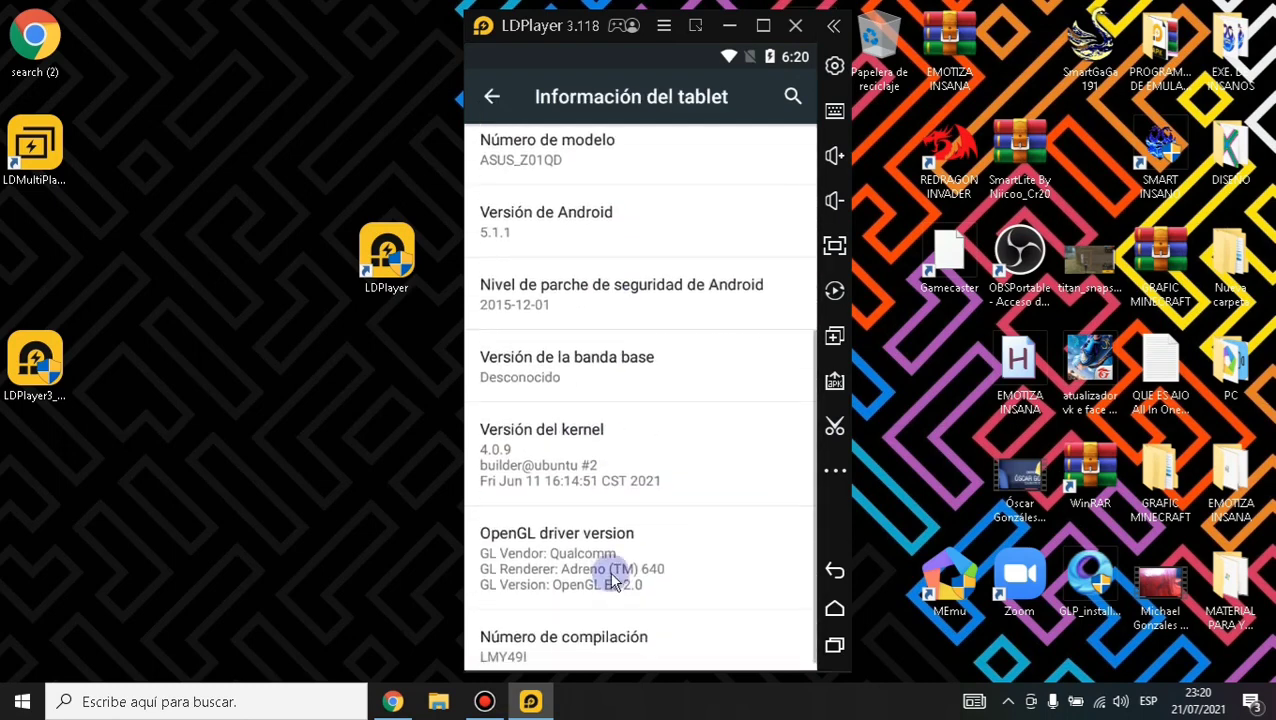
drag(612, 565, 612, 385)
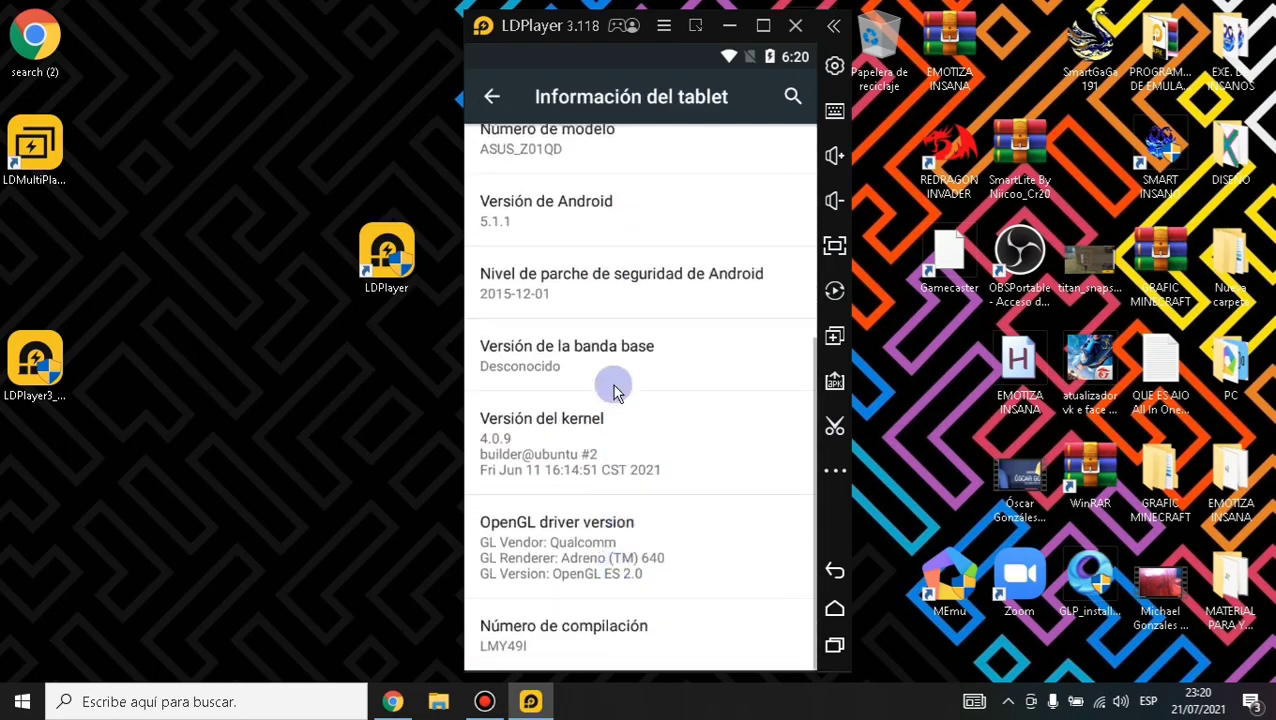
- Try to activate the developer options through the build number (Número de compilación), and return to the main Android settings
click(580, 644)
click(588, 644)
click(588, 644)
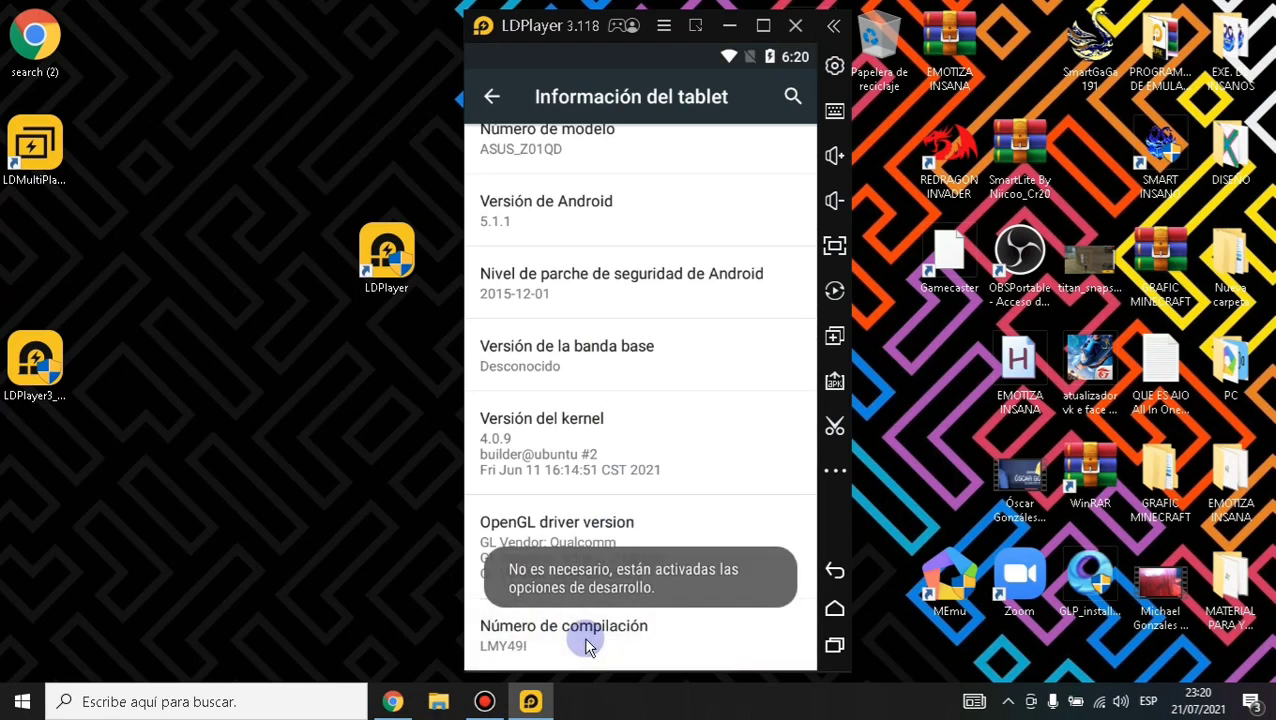
click(587, 643)
click(587, 643)
click(587, 643)
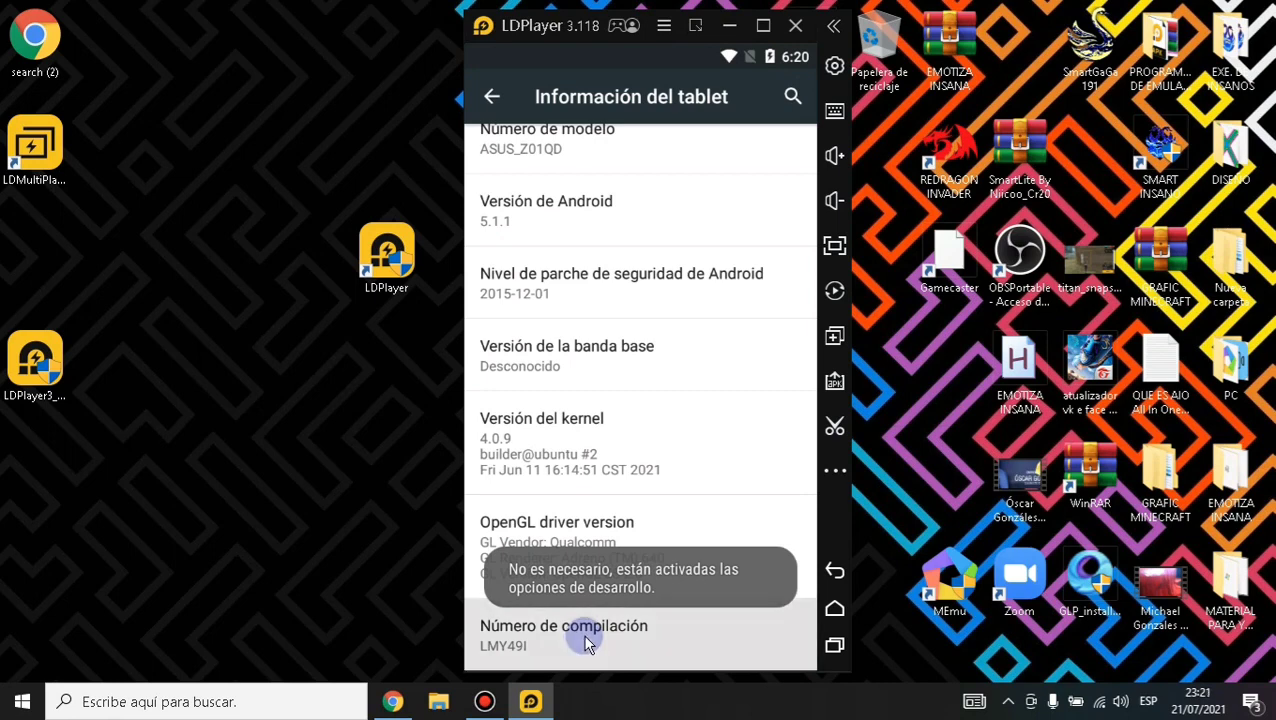
click(491, 96)
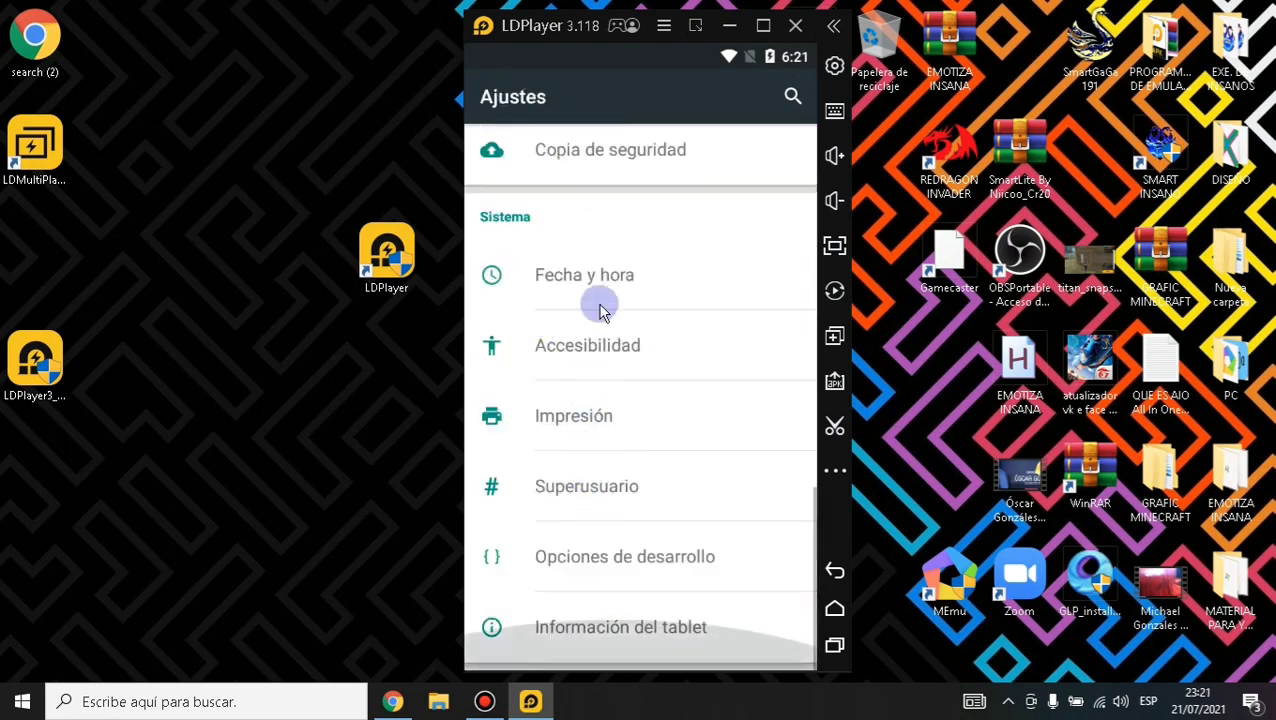
- Open the developer options and set the window animation scale (Escala de animación ventana) to Animación desactivada
click(630, 565)
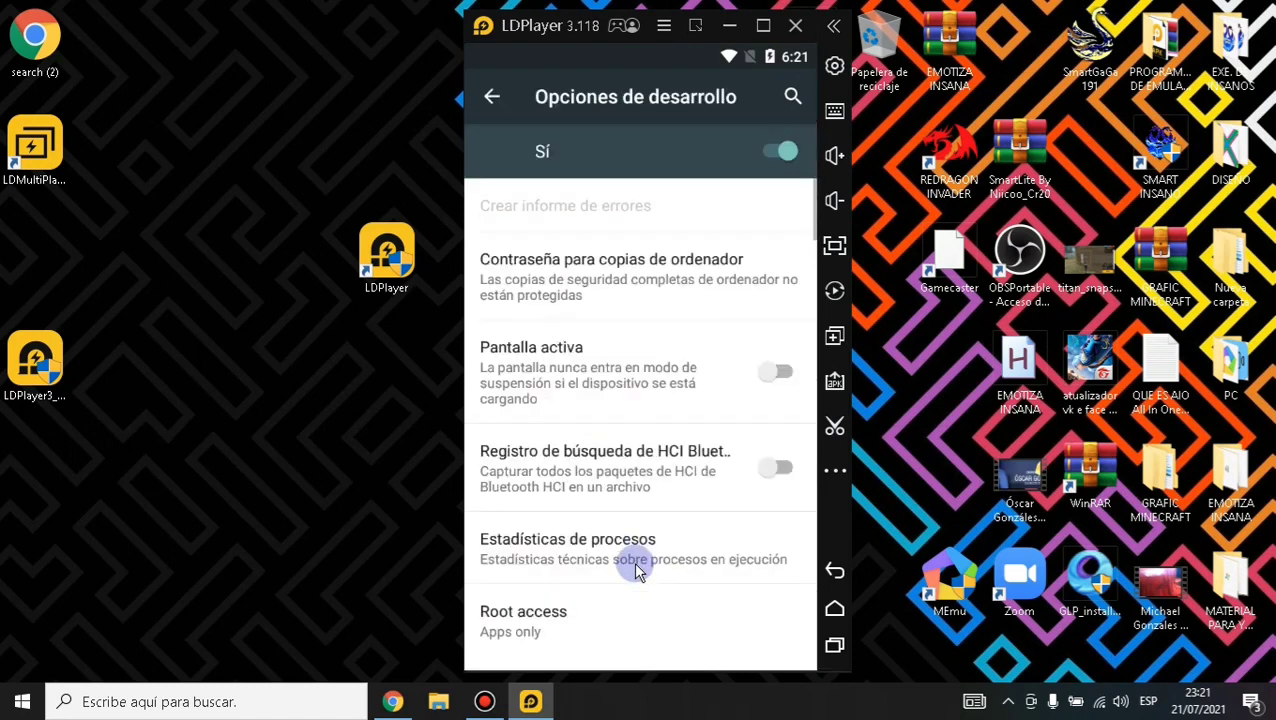
scroll(636, 560, down, 6)
scroll(658, 330, down, 9)
scroll(586, 577, down, 4)
scroll(615, 447, up, 1)
scroll(632, 578, down, 1)
scroll(640, 478, down, 3)
drag(540, 293, 576, 287)
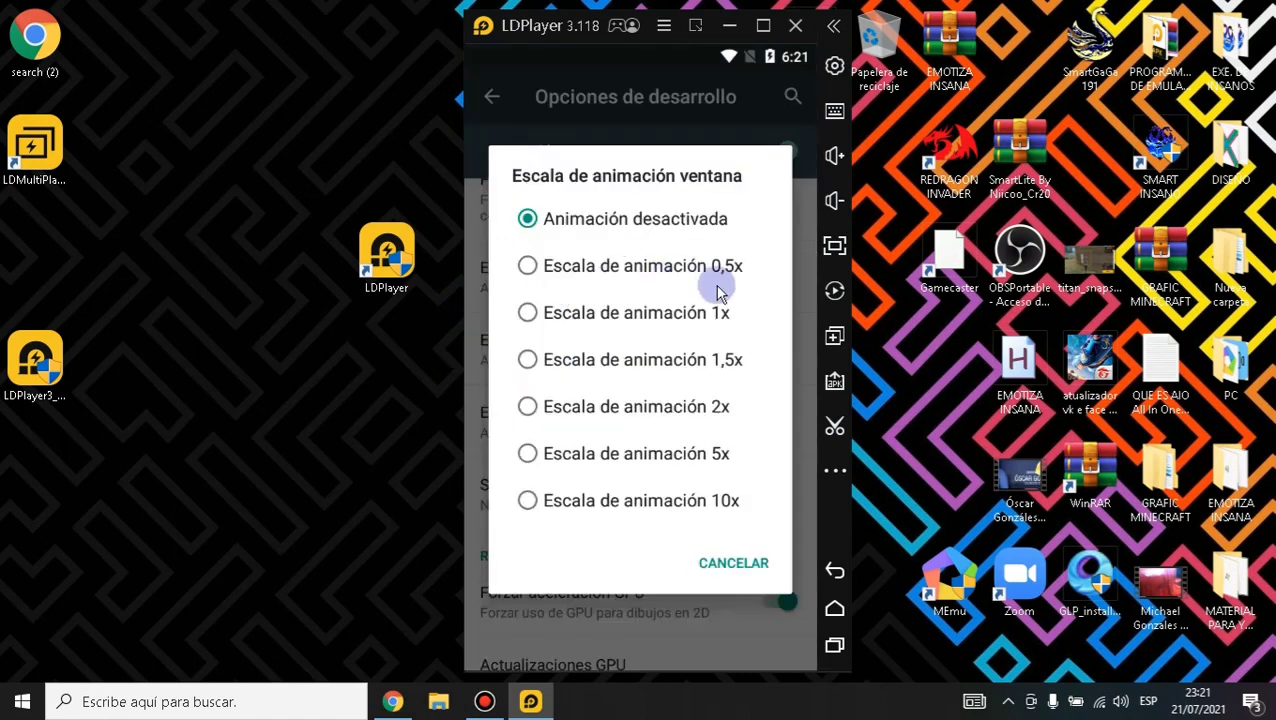
click(518, 219)
- Set the transition animation scale to Animación desactivada and check the animator duration scale without changing it
click(561, 342)
click(515, 212)
click(564, 415)
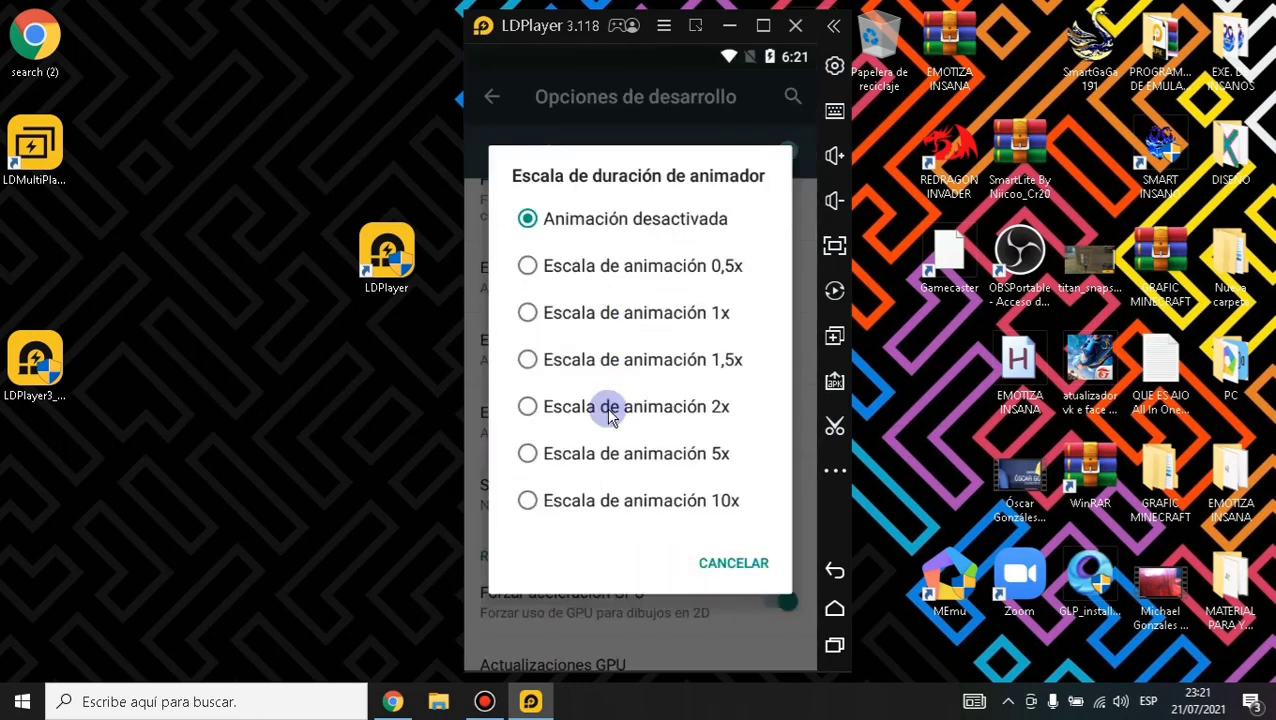
click(735, 562)
- Switch forced GPU acceleration (Forzar aceleración GPU) off and back on
scroll(647, 545, down, 3)
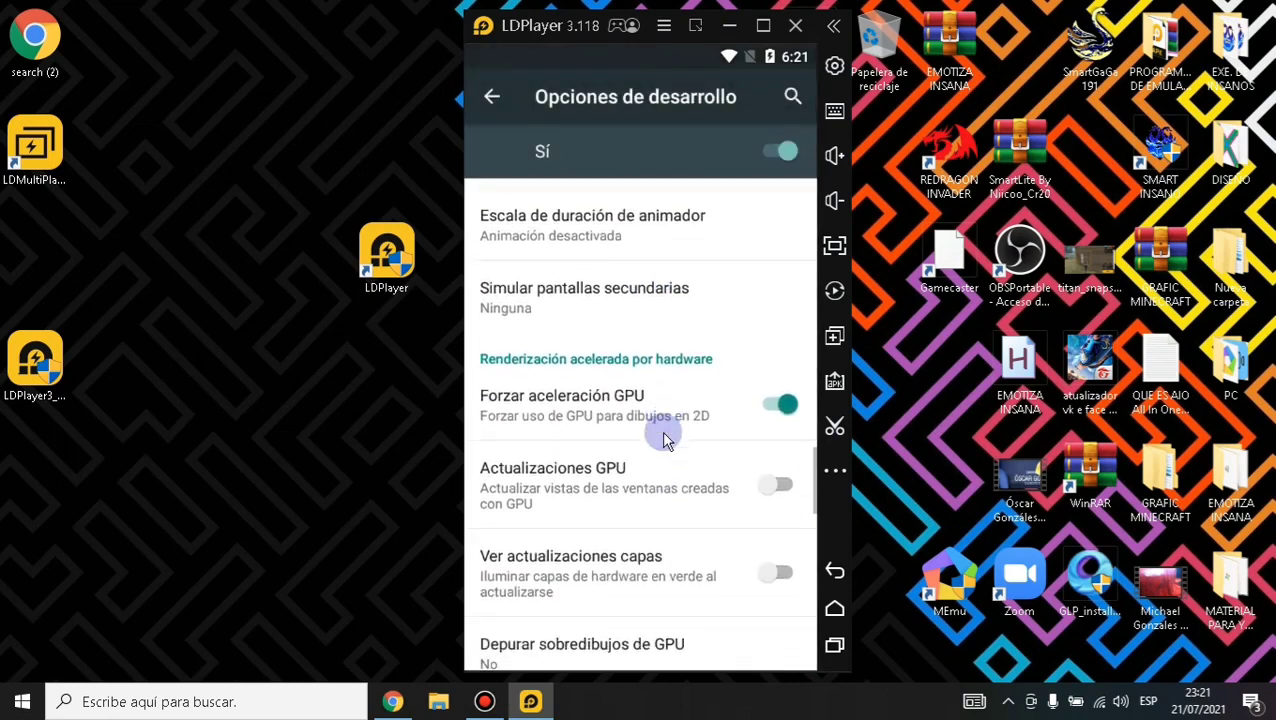
click(770, 370)
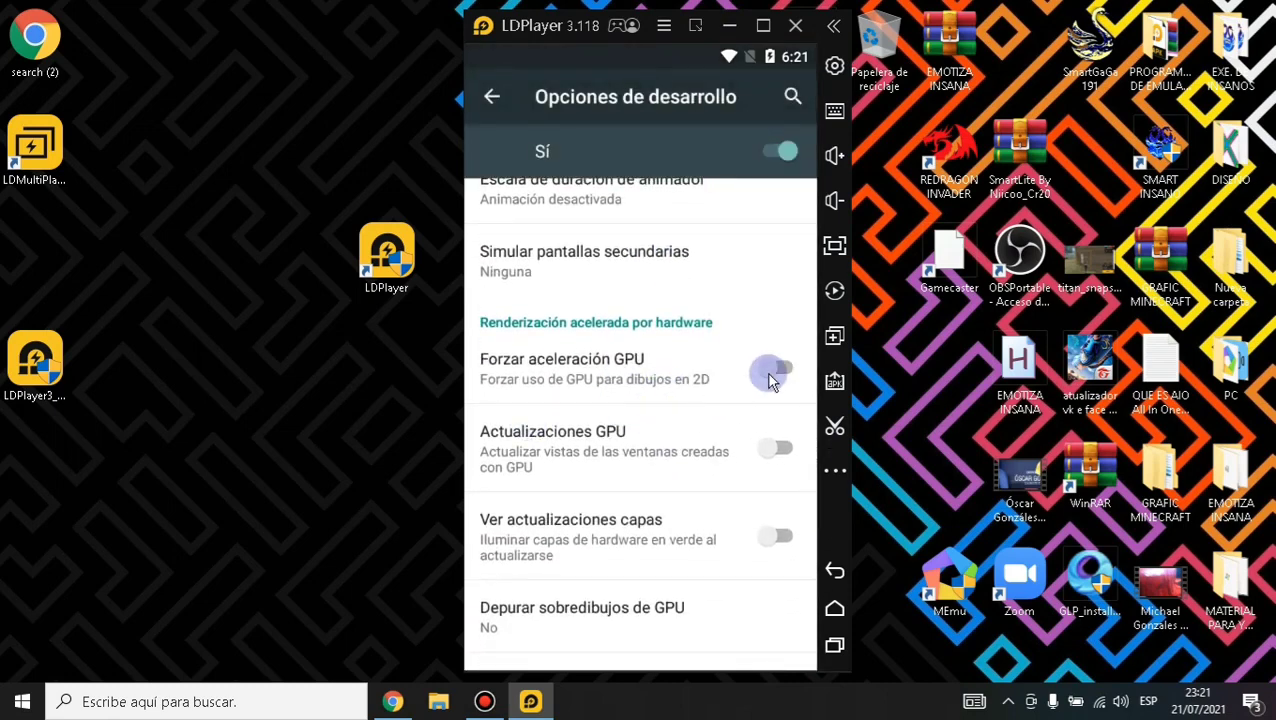
click(769, 370)
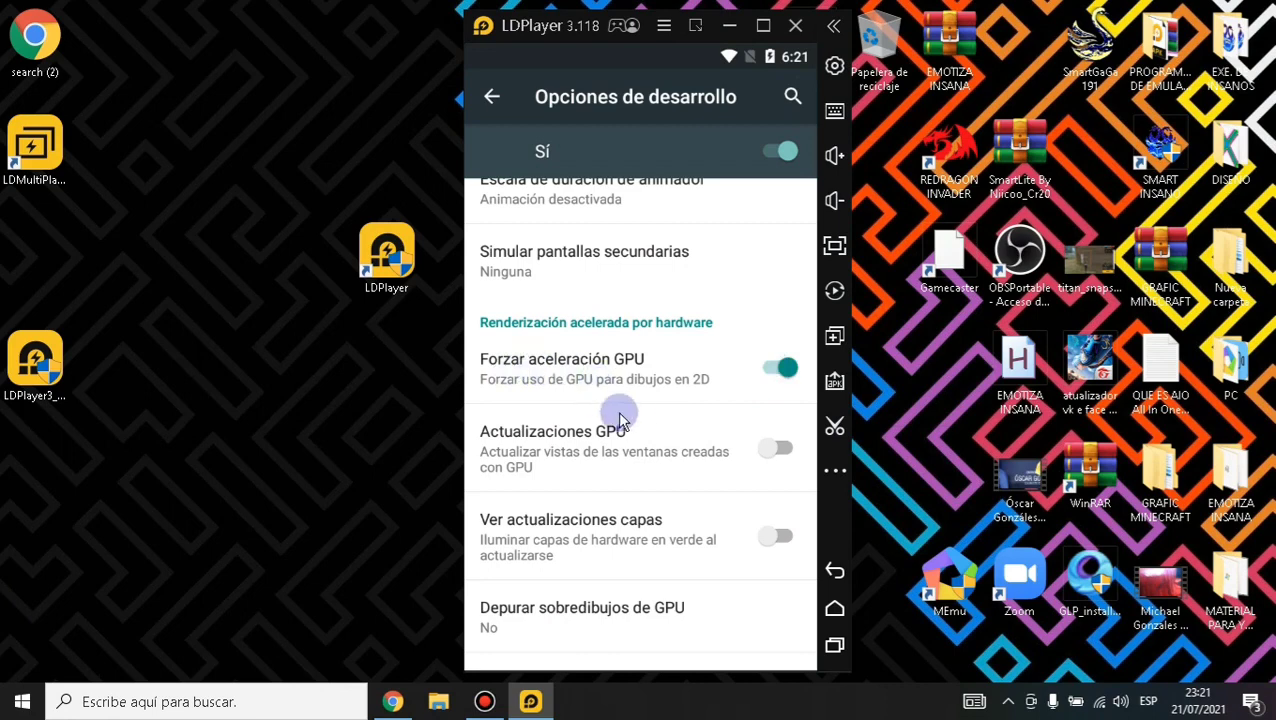
- Locate the Forzar MSAA 4x option among the hardware-accelerated rendering settings
scroll(620, 390, down, 2)
scroll(640, 400, down, 3)
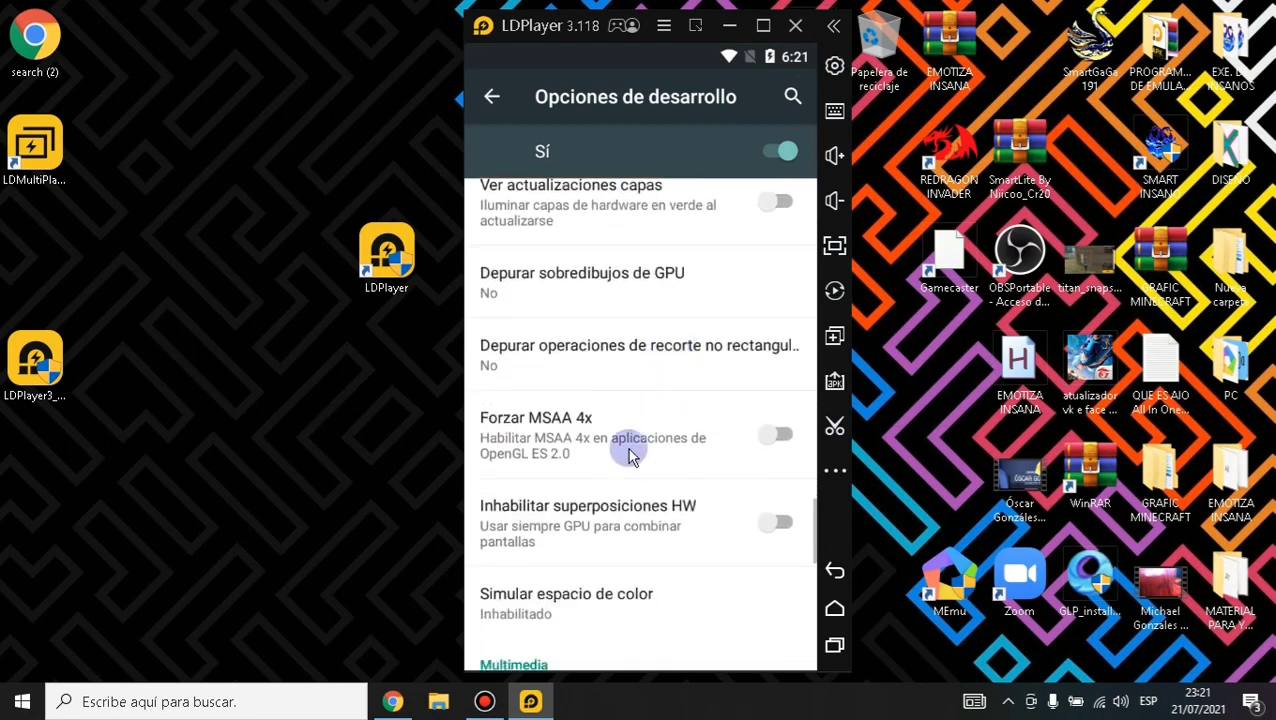